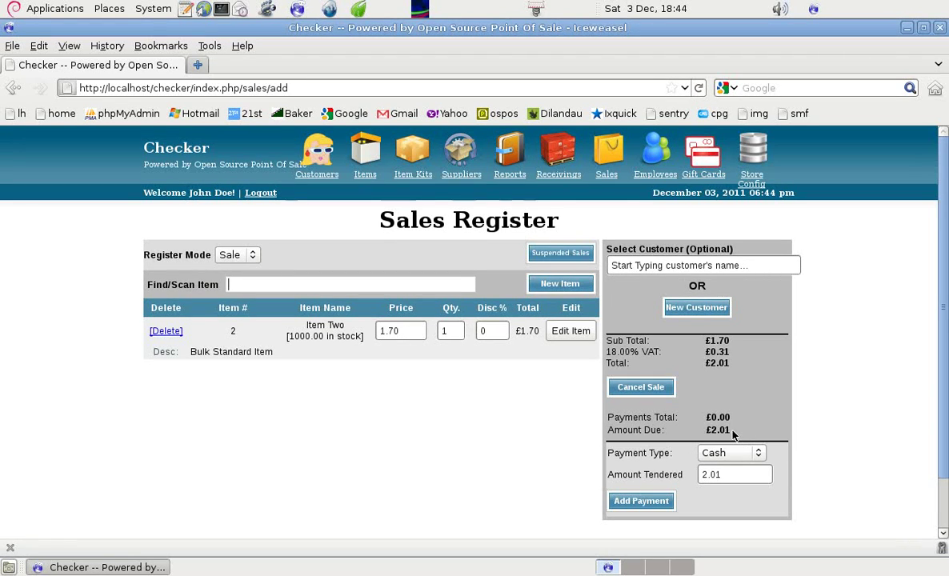
# Change Item Two's price on the sale to 1.69, bringing the total to £1.99
pyautogui.click(400, 332)
pyautogui.press('BackSpace')
pyautogui.press('BackSpace')
pyautogui.press('BackSpace')
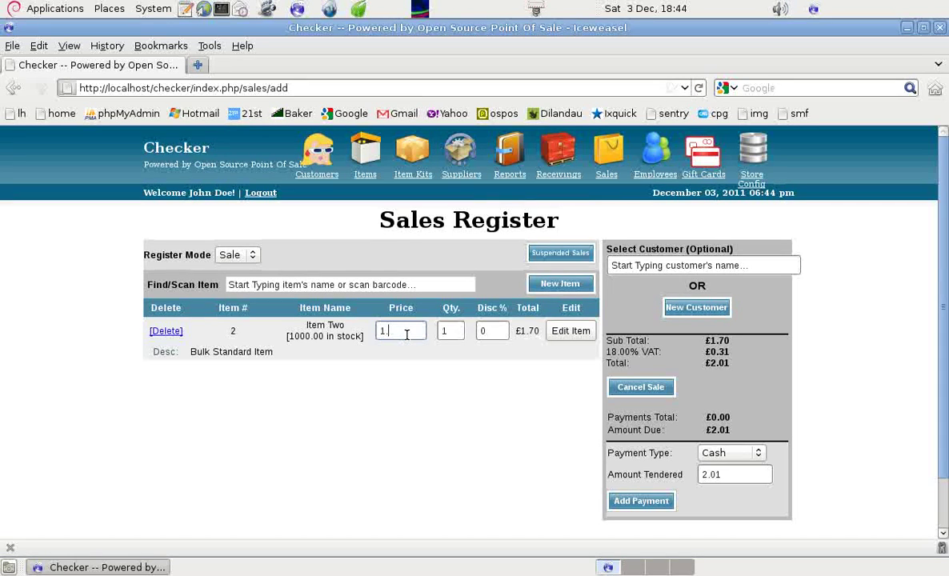
pyautogui.write('.69')
pyautogui.press('Return')
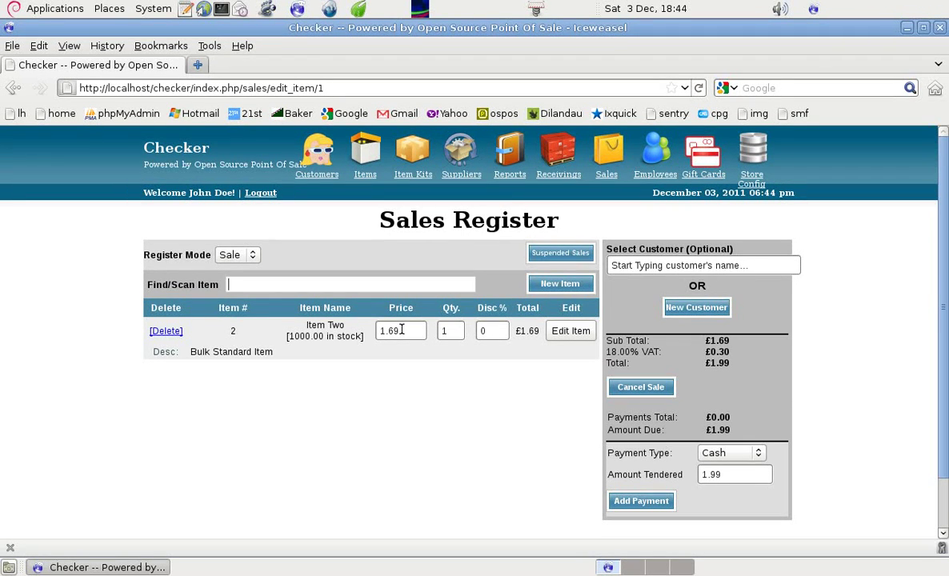
# Search the item list for 'item two' and open Item Two for editing
pyautogui.click(368, 176)
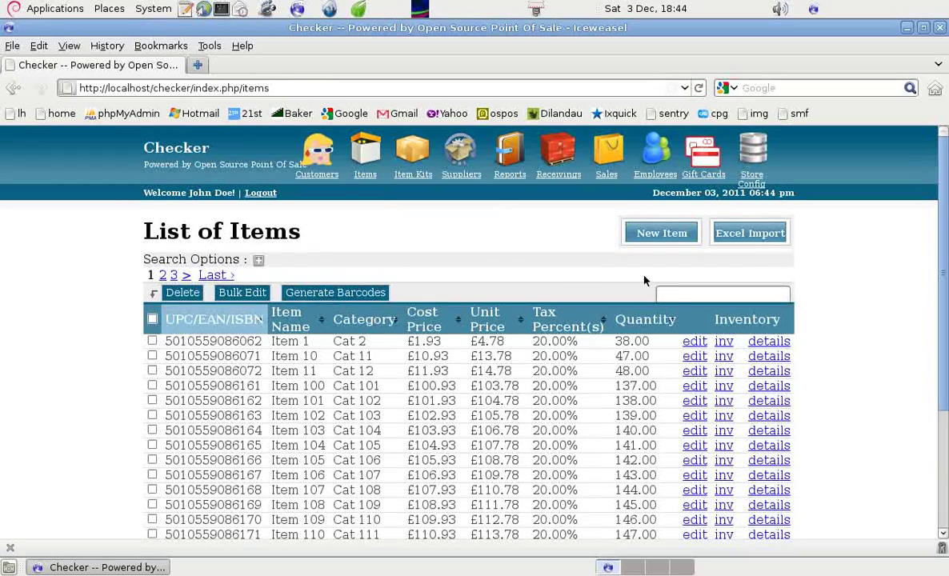
pyautogui.click(680, 294)
pyautogui.write('it')
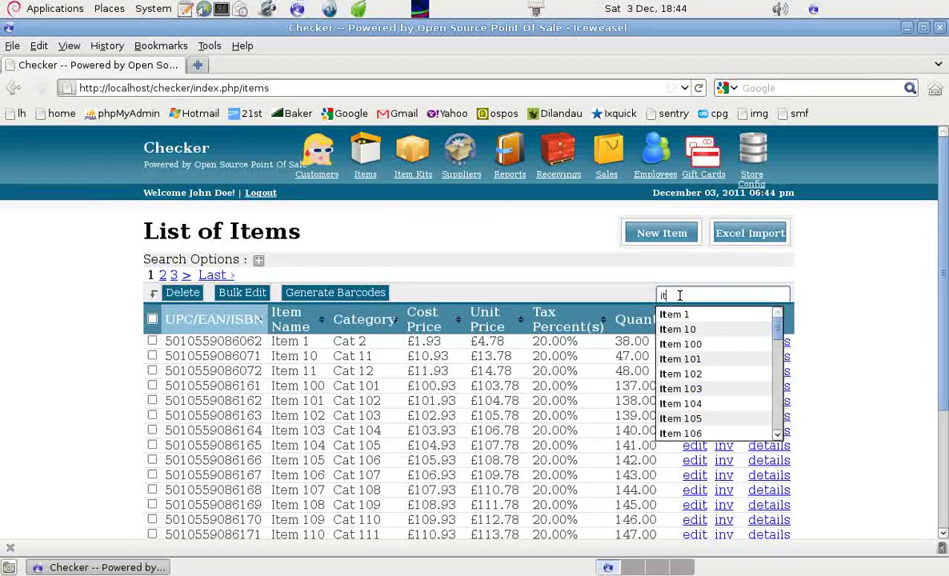
pyautogui.write('em two')
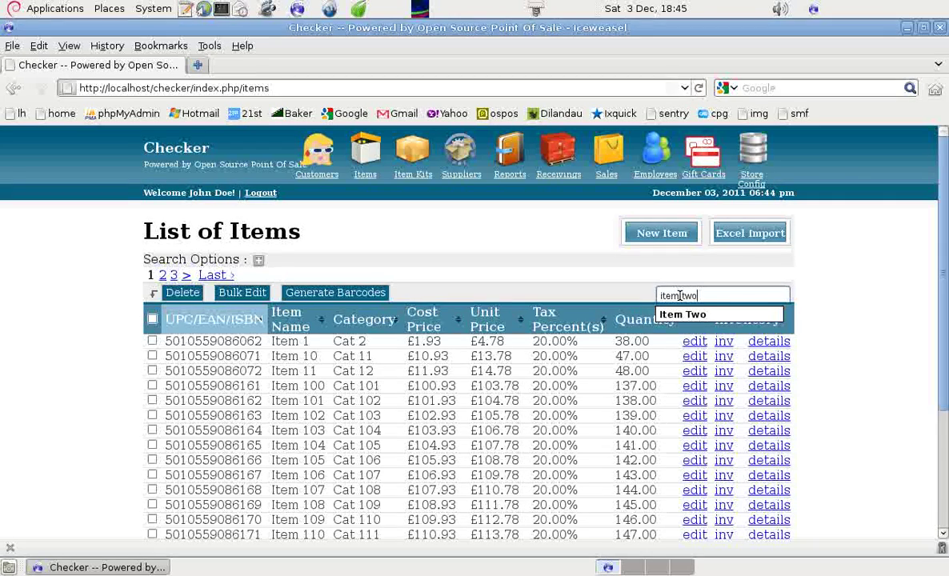
pyautogui.press('Return')
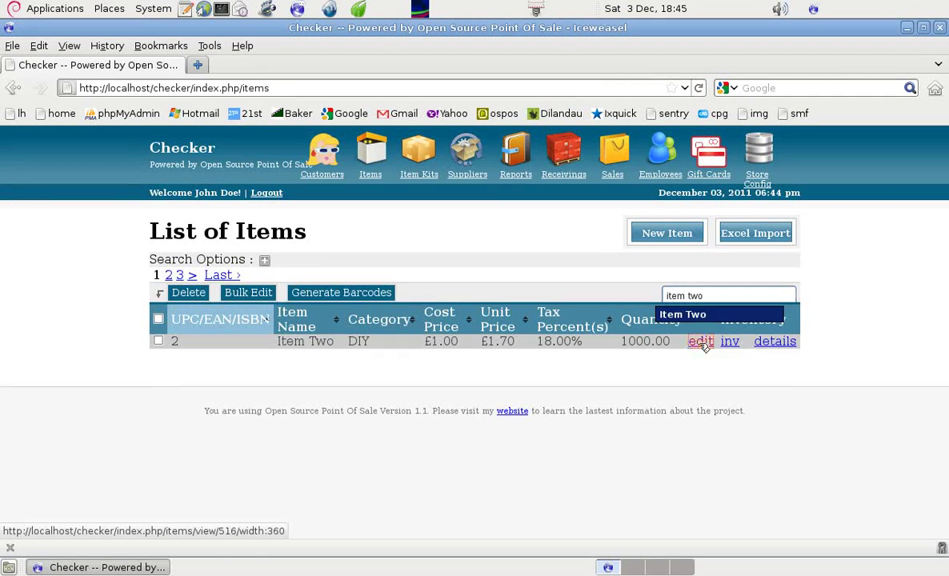
pyautogui.click(699, 343)
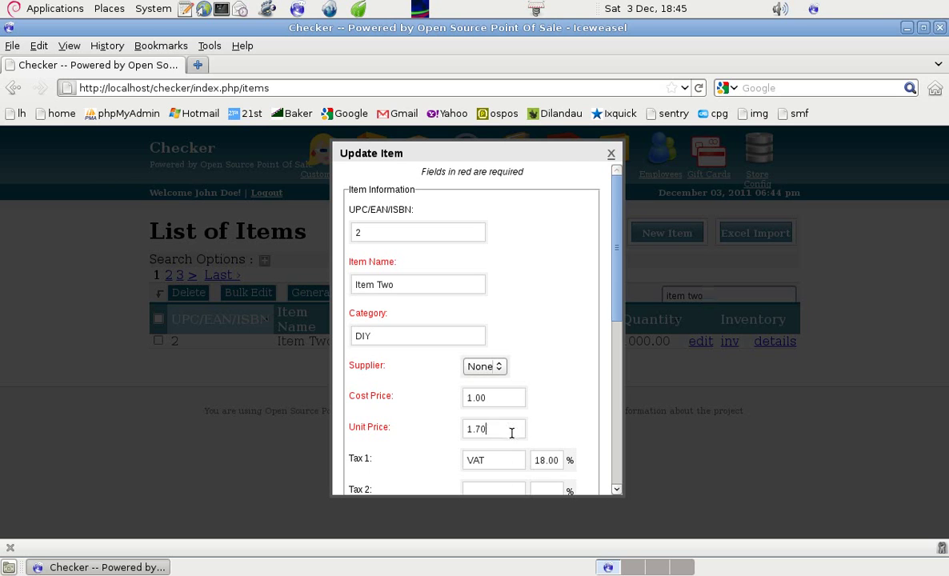
# Save Item Two's unit price as 1.695, then search 'item two' back in the Sales Register
pyautogui.moveTo(617, 300); pyautogui.dragTo(539, 347)
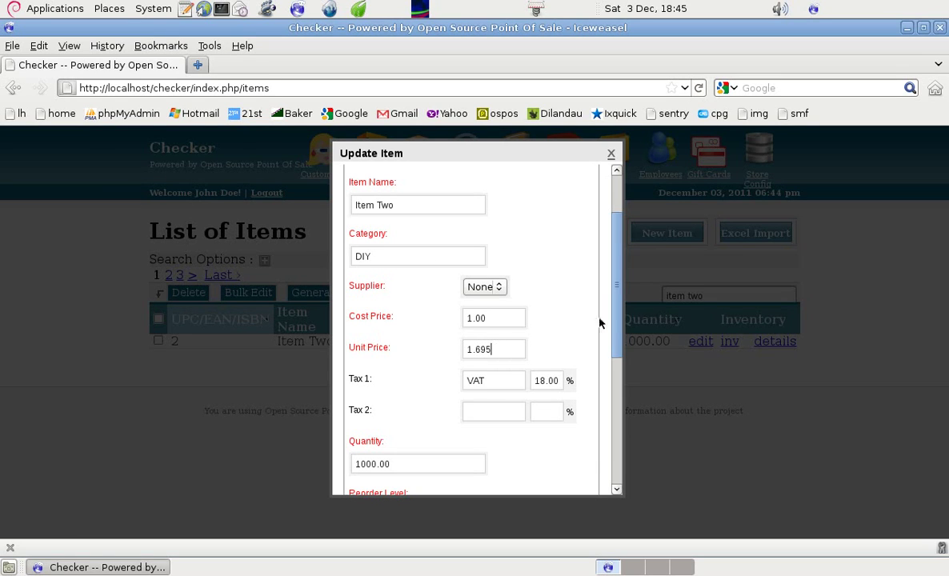
pyautogui.moveTo(617, 334); pyautogui.dragTo(580, 468)
pyautogui.click(577, 470)
pyautogui.click(620, 178)
pyautogui.write('item two')
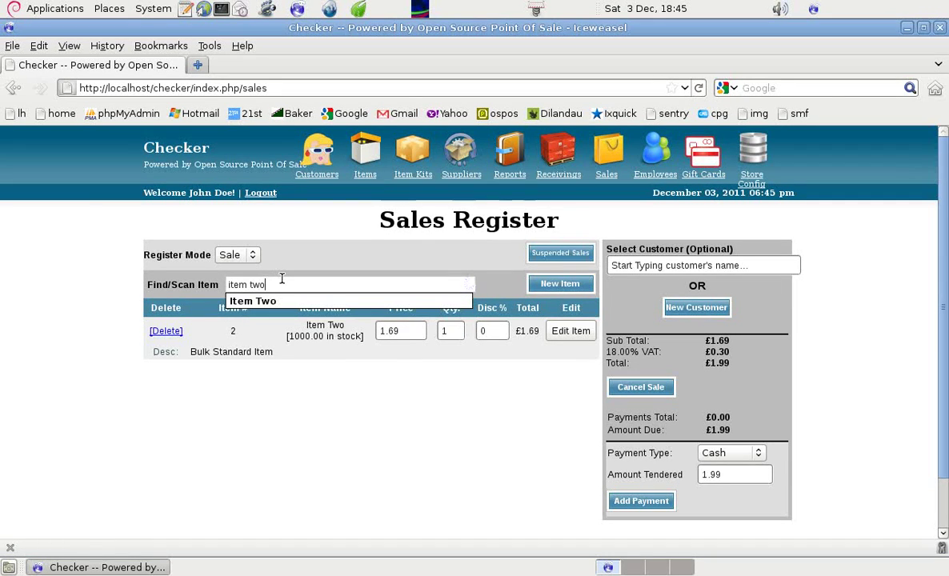
pyautogui.click(274, 302)
pyautogui.click(453, 330)
pyautogui.write('1')
pyautogui.press('Return')
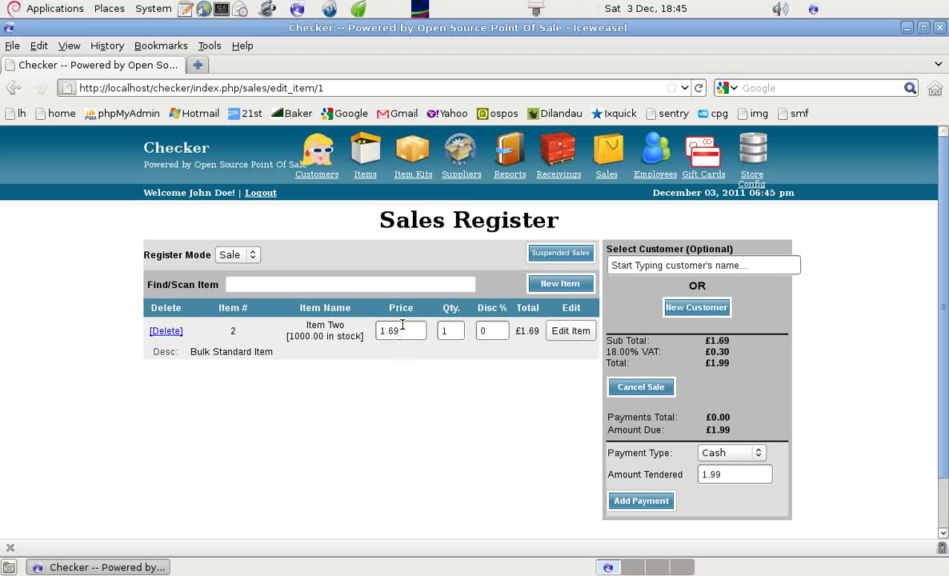
pyautogui.click(402, 324)
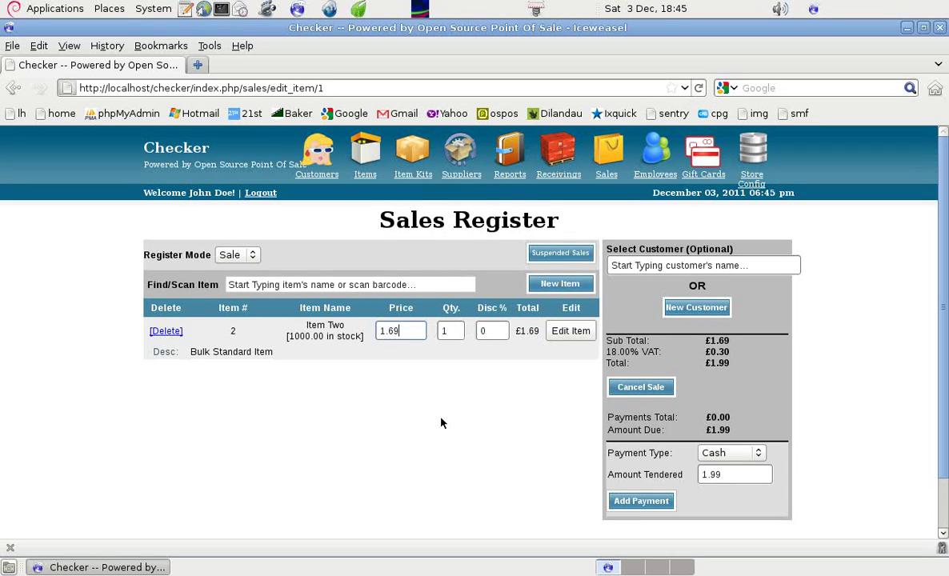
# Move the Checker window aside and open a new maximised browser window
pyautogui.click(924, 29)
pyautogui.moveTo(304, 78); pyautogui.dragTo(570, 103)
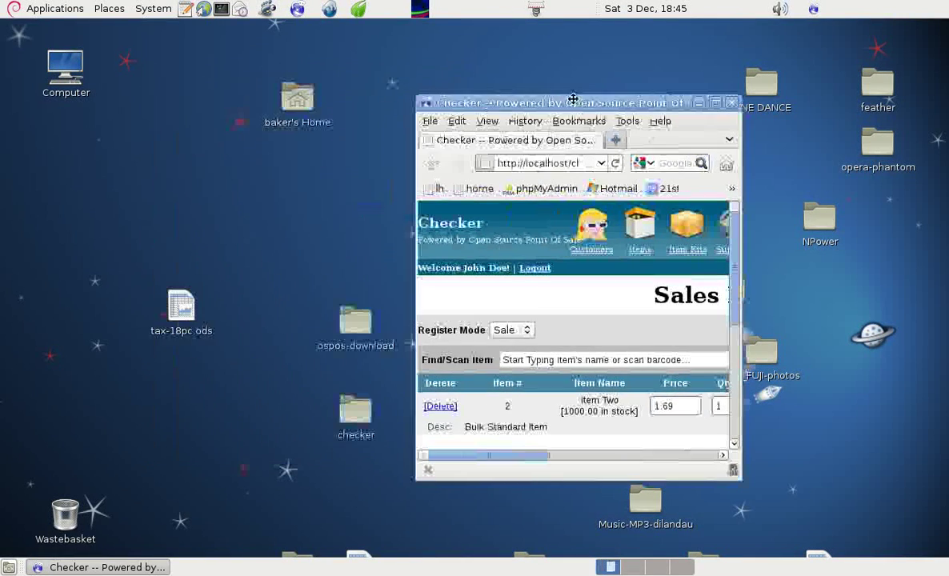
pyautogui.click(297, 9)
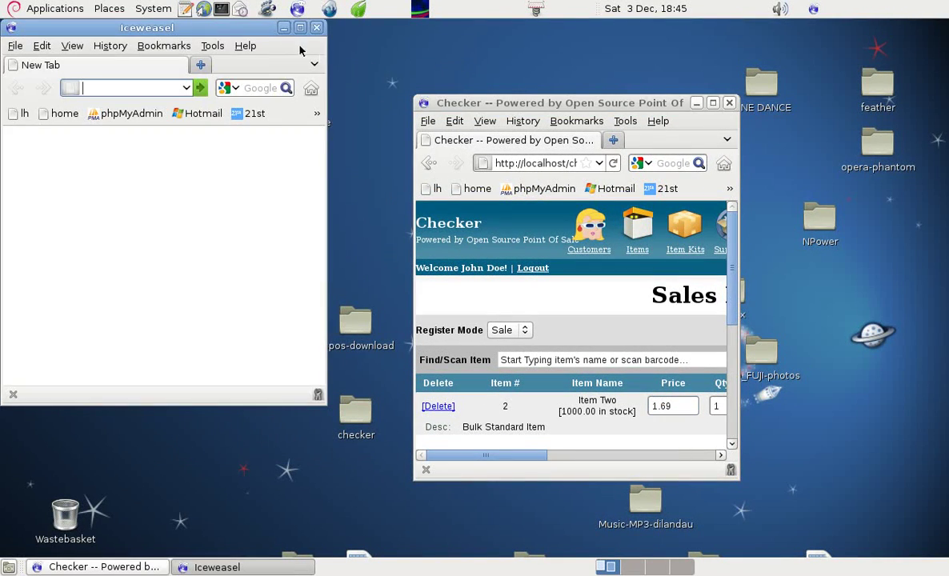
pyautogui.click(299, 27)
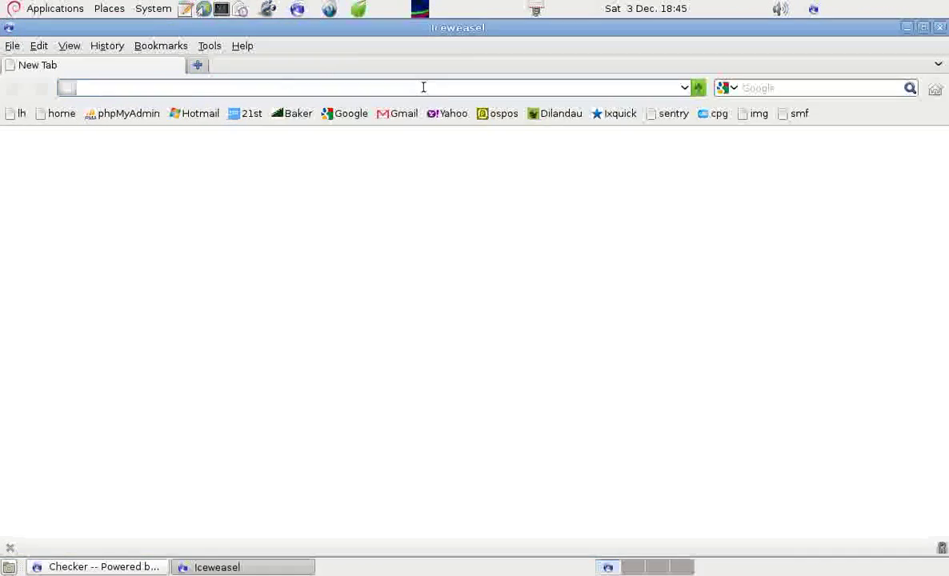
# Log in to phpMyAdmin as root, retrying after the first attempt fails
pyautogui.click(122, 116)
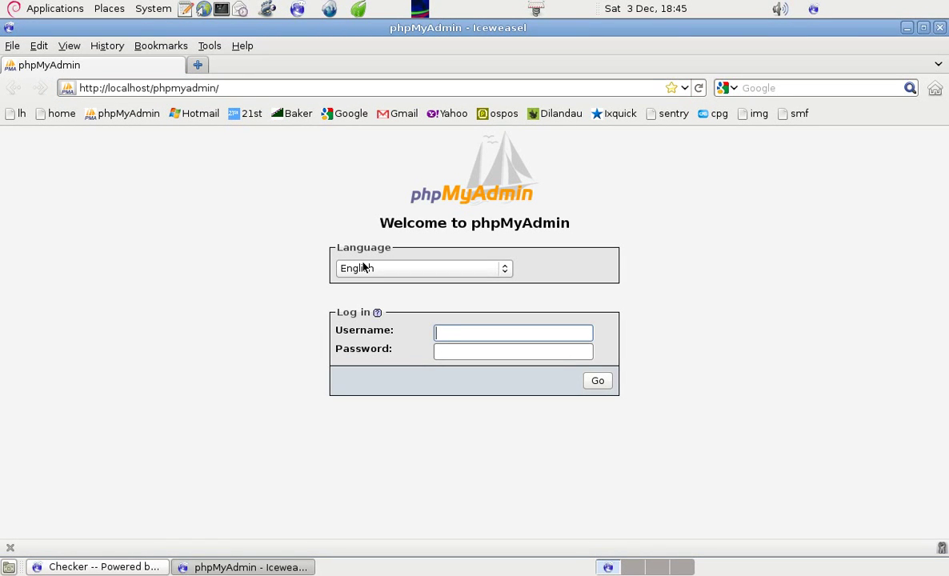
pyautogui.click(471, 350)
pyautogui.write('root')
pyautogui.press('Return')
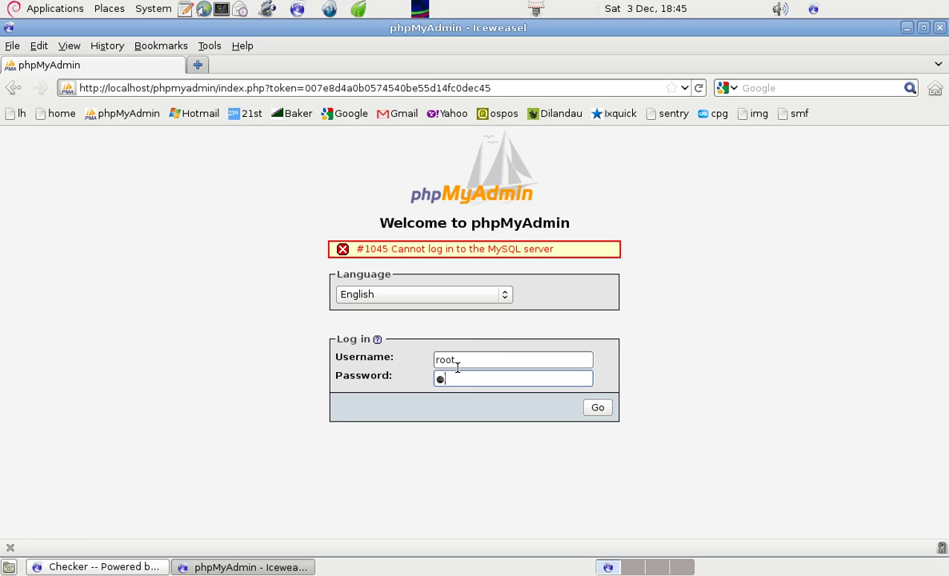
pyautogui.write('root')
pyautogui.press('Return')
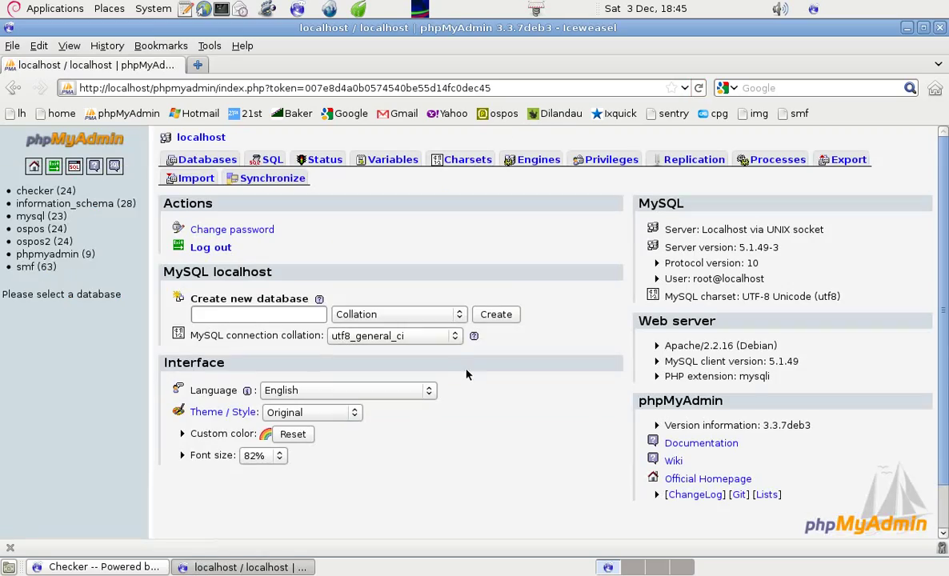
# Open the Structure view of the ospos_items table in the checker database
pyautogui.click(36, 194)
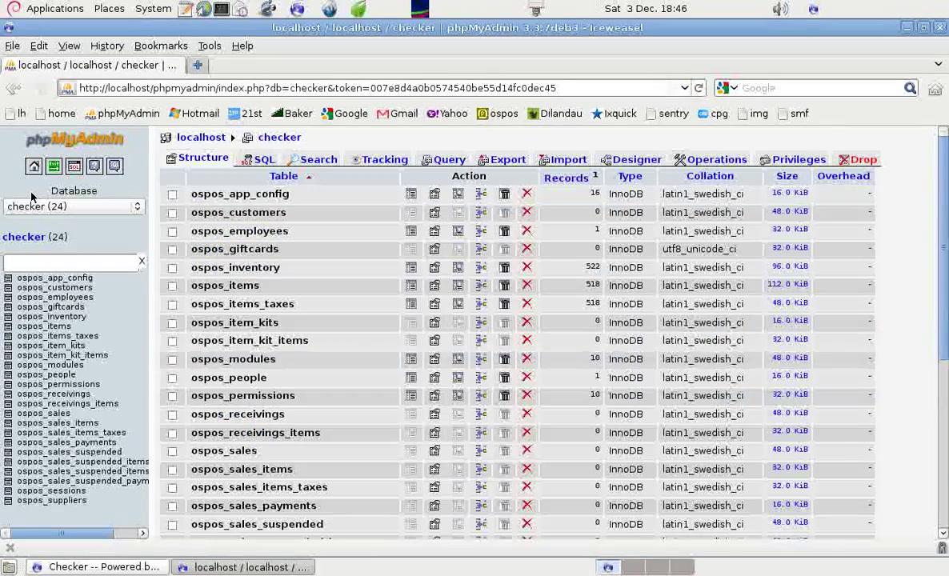
pyautogui.click(44, 326)
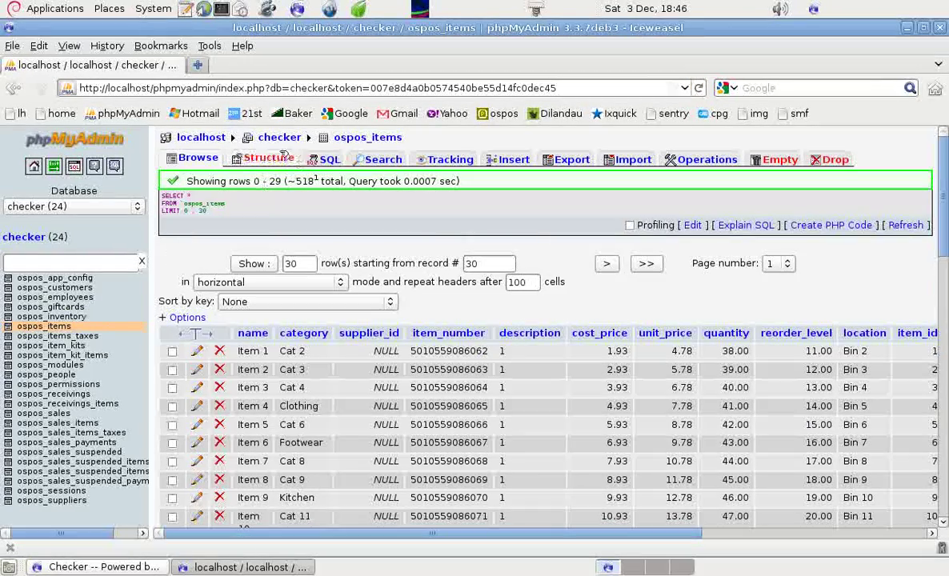
pyautogui.click(269, 160)
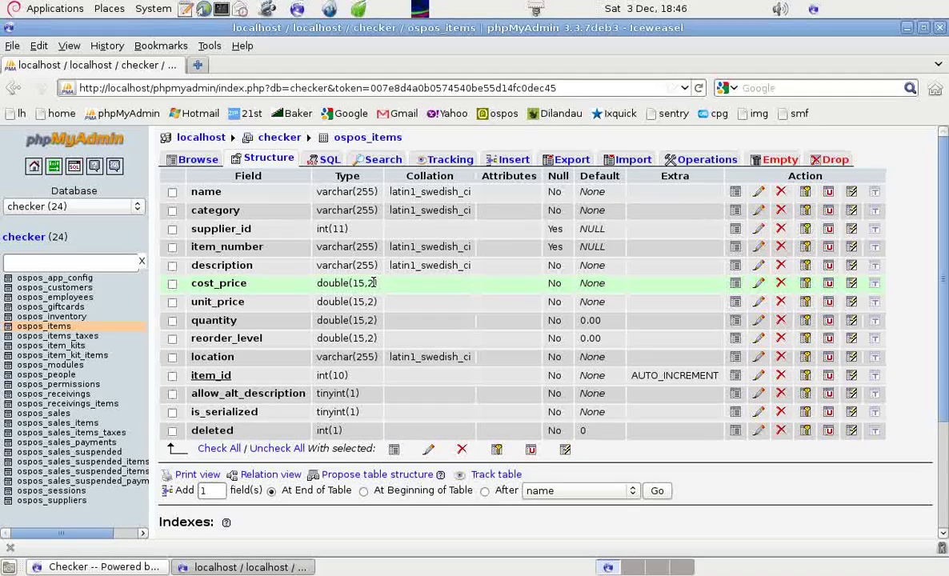
# Change the cost_price column's length to 15,10 and save it as double(15,10)
pyautogui.click(172, 285)
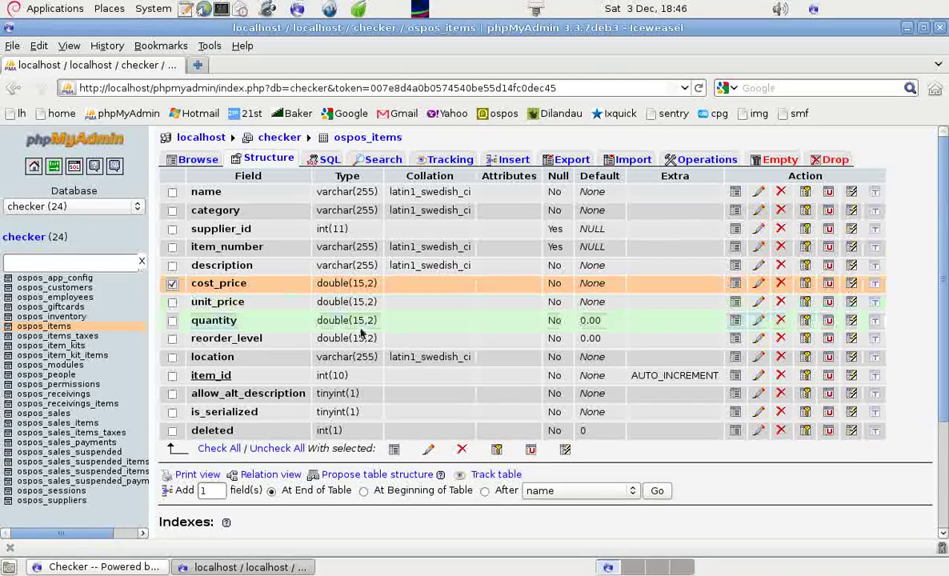
pyautogui.click(760, 284)
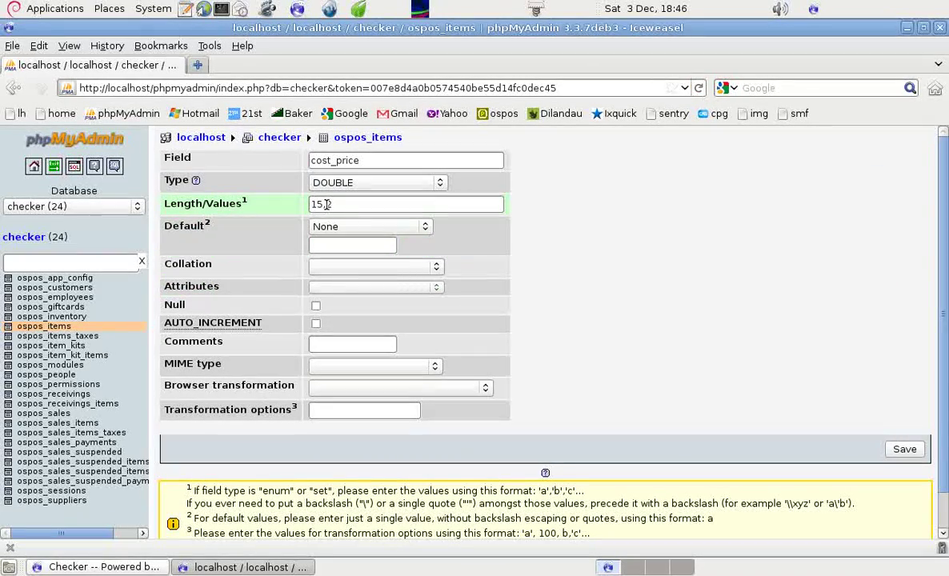
pyautogui.doubleClick(327, 204)
pyautogui.write('10')
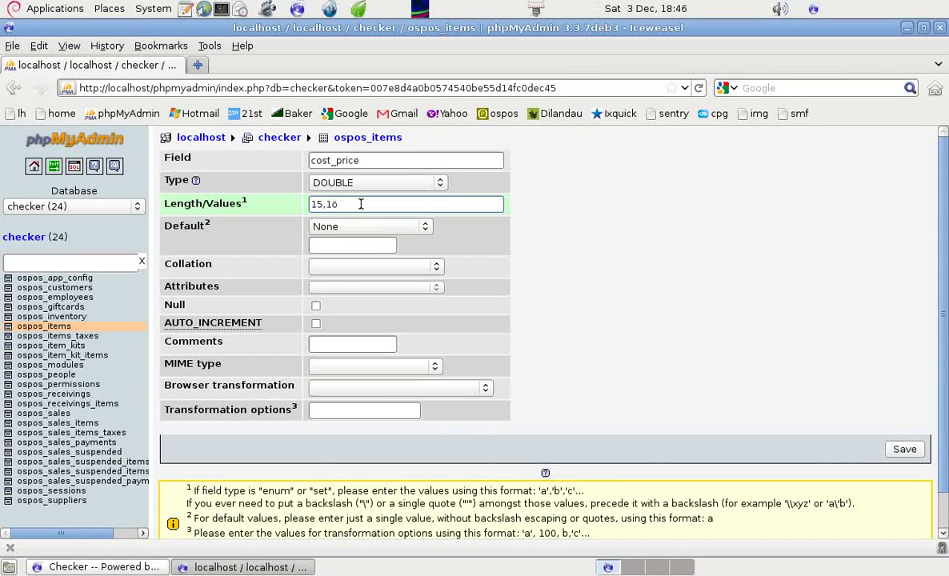
pyautogui.press('BackSpace')
pyautogui.click(905, 450)
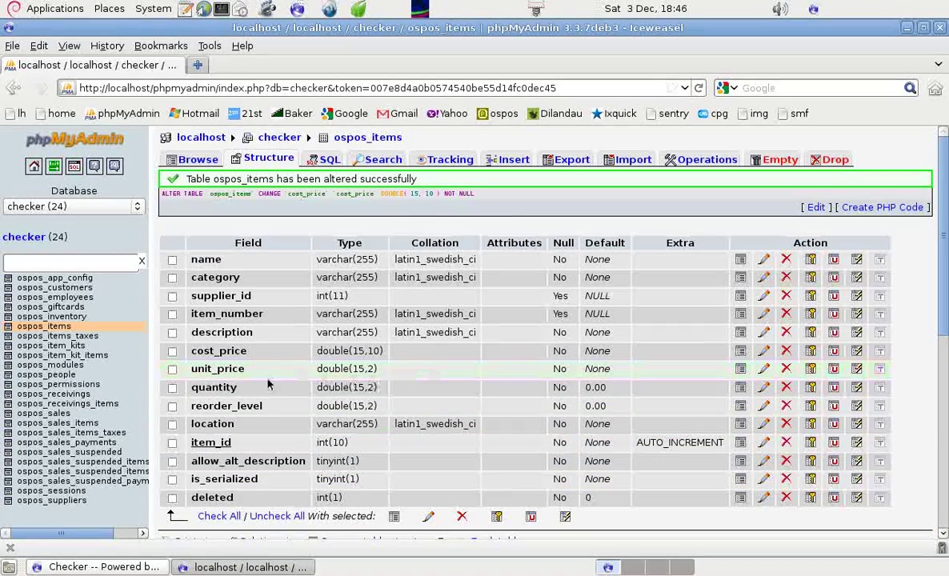
# Set unit_price's length to 15,10, save, and check it now reads double(15,10)
pyautogui.click(172, 369)
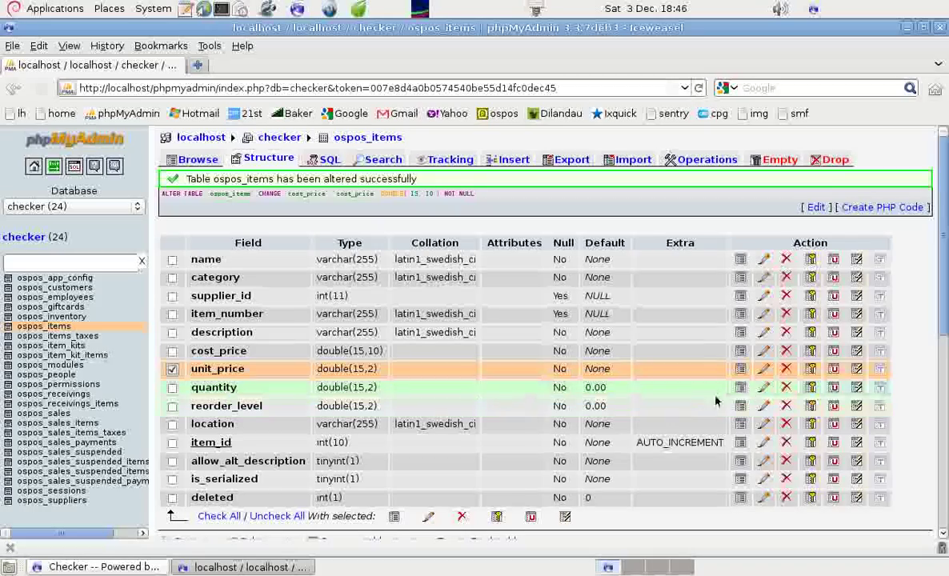
pyautogui.click(764, 370)
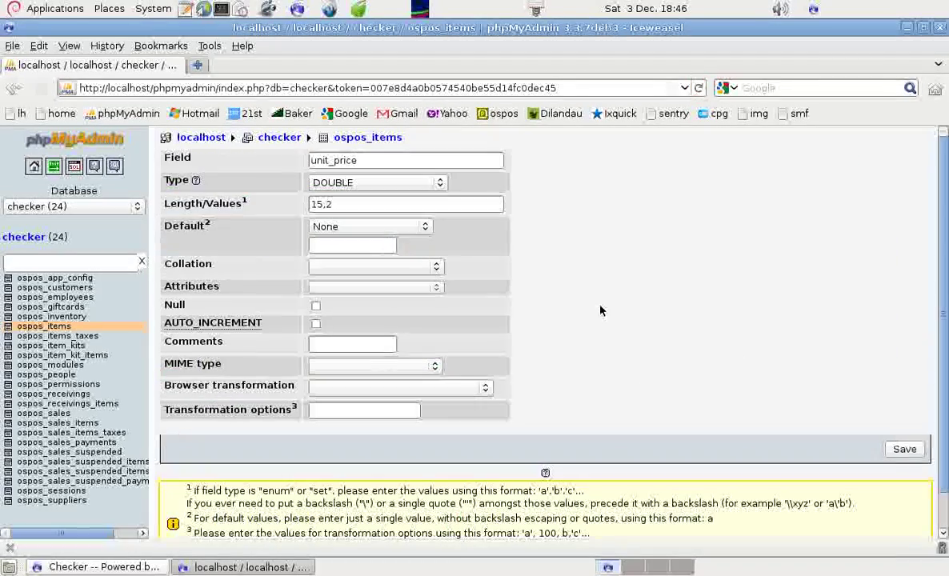
pyautogui.click(339, 204)
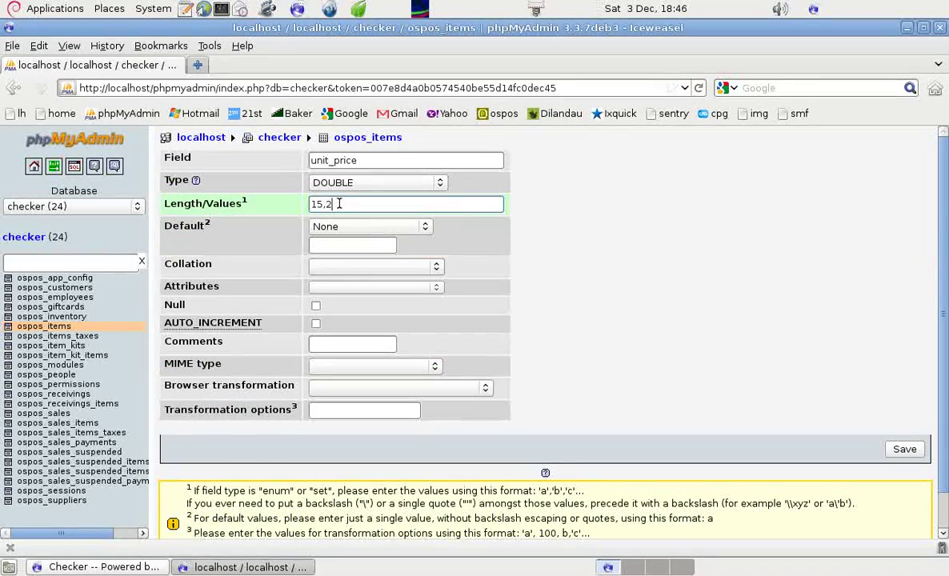
pyautogui.press('BackSpace')
pyautogui.click(904, 449)
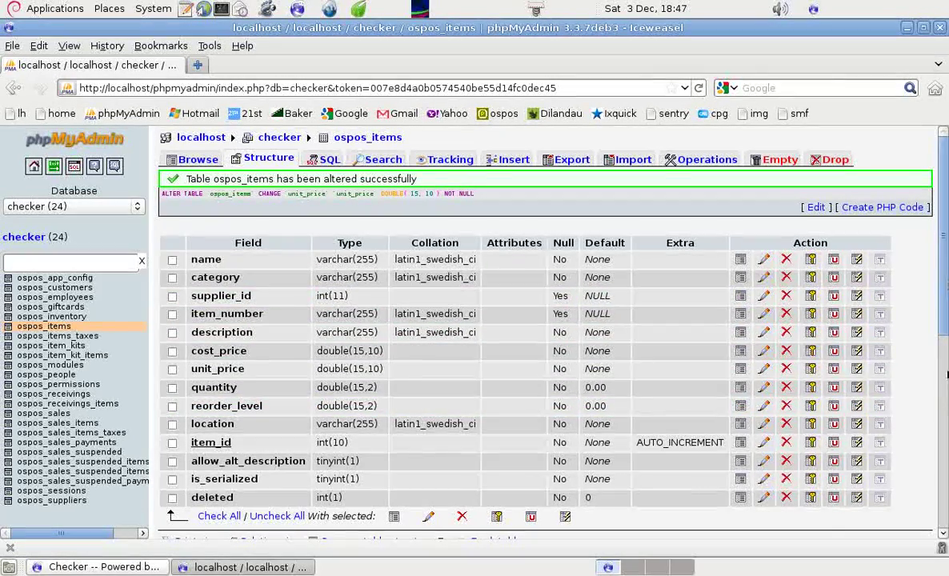
pyautogui.scroll(-10, 944, 374)
pyautogui.scroll(11, 862, 185)
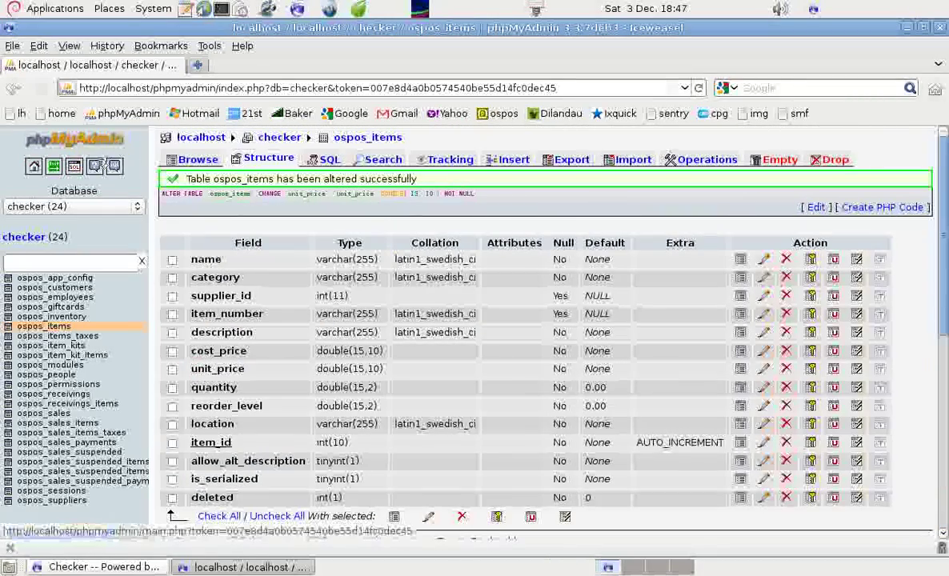
# Log out of phpMyAdmin and maximise the Checker Sales Register window
pyautogui.click(54, 167)
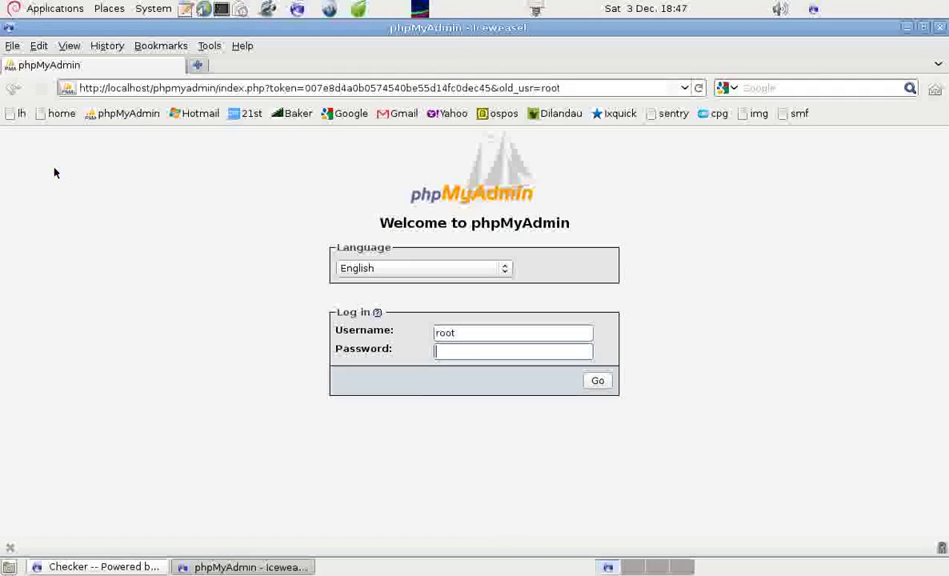
pyautogui.click(923, 29)
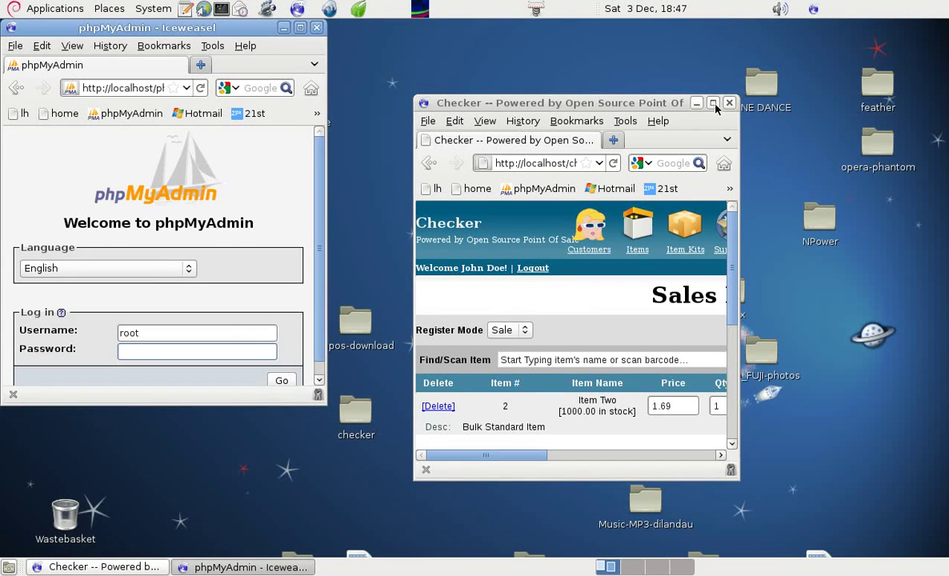
pyautogui.doubleClick(667, 103)
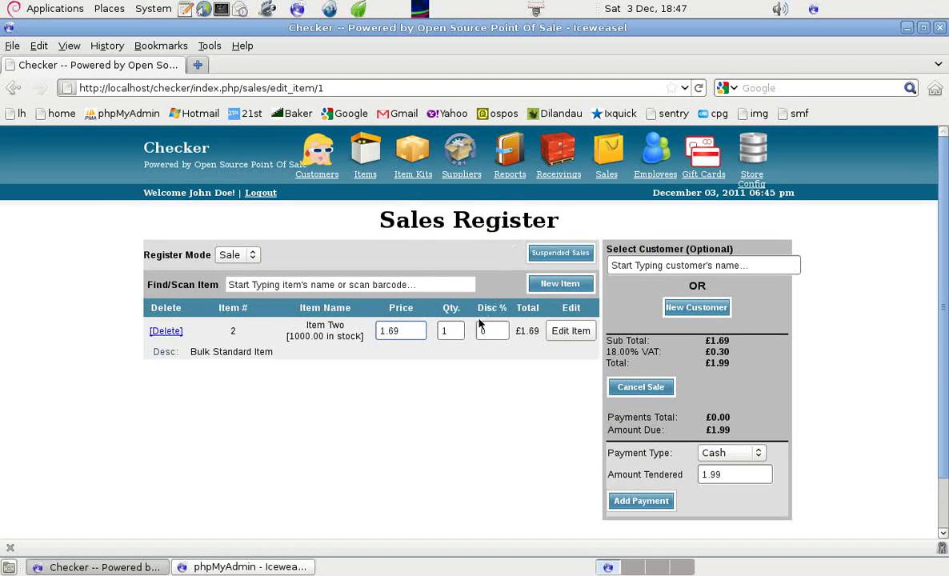
# Delete Item Two from the cart and add it back from the item search
pyautogui.click(165, 330)
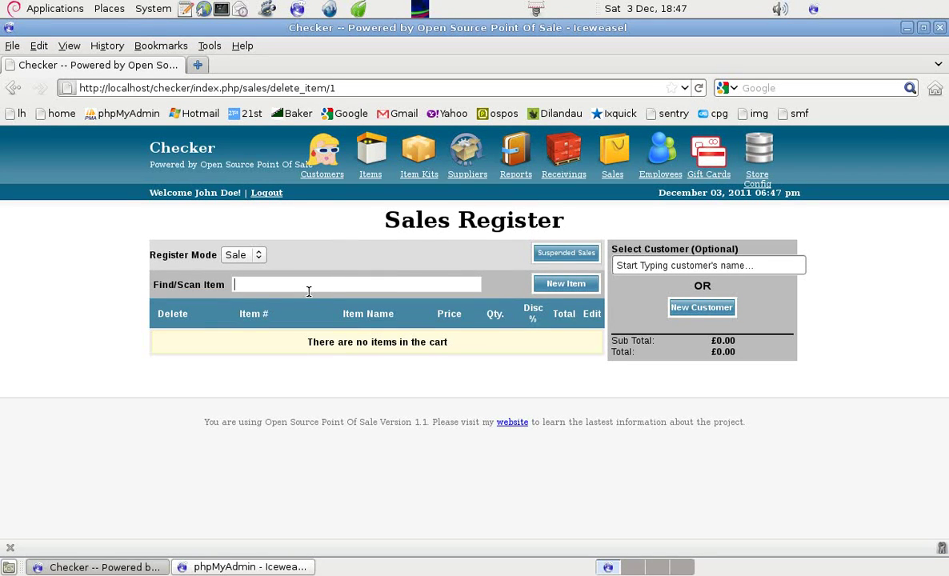
pyautogui.write('item t')
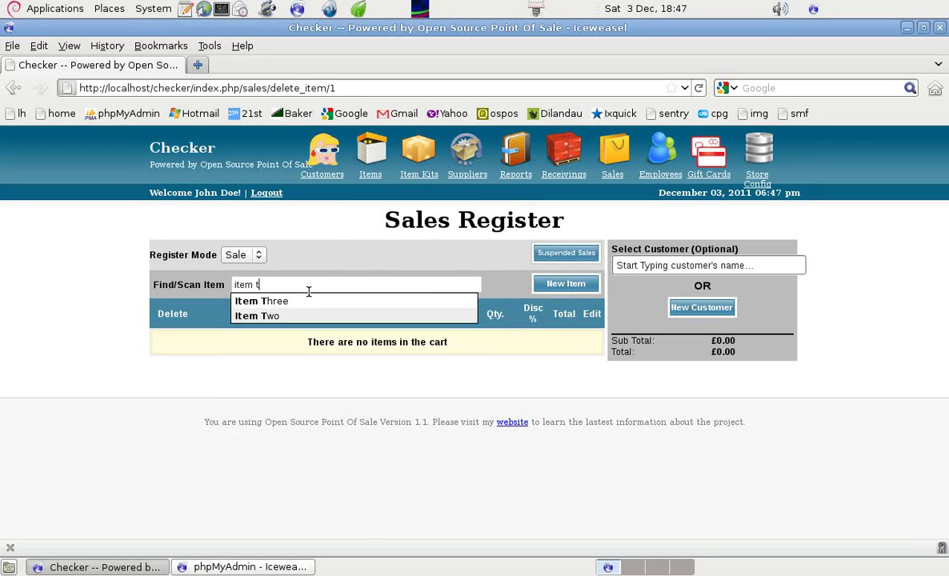
pyautogui.write('wo')
pyautogui.press('Return')
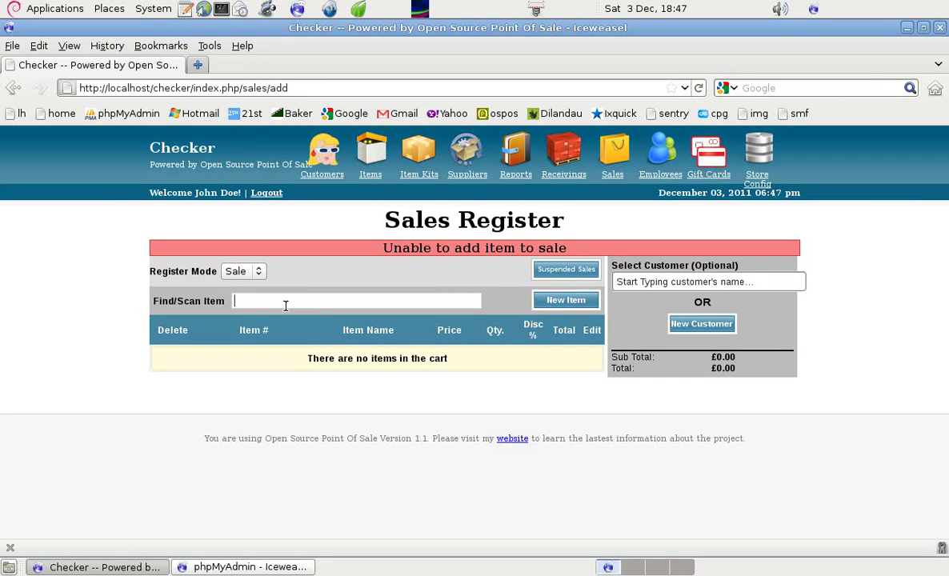
pyautogui.write('item')
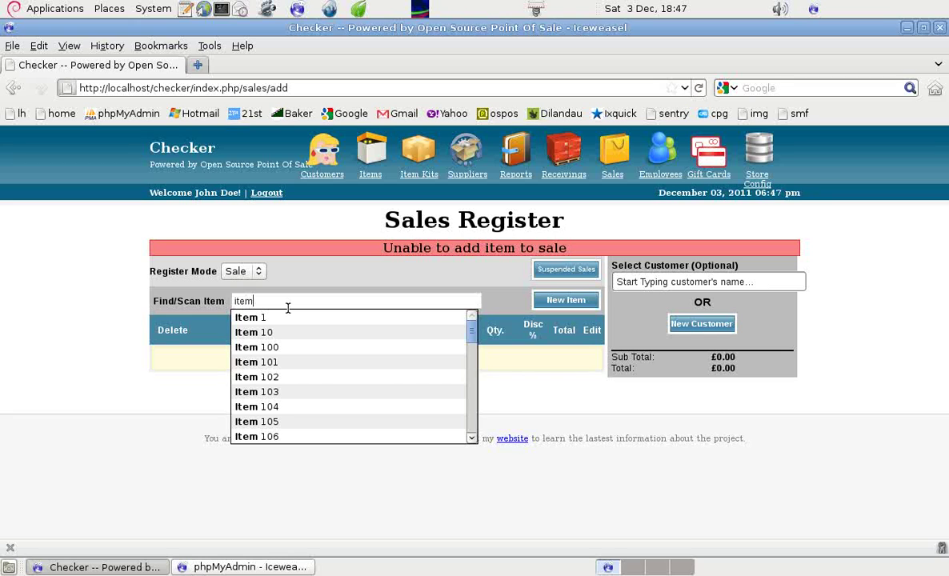
pyautogui.write('t')
pyautogui.click(272, 331)
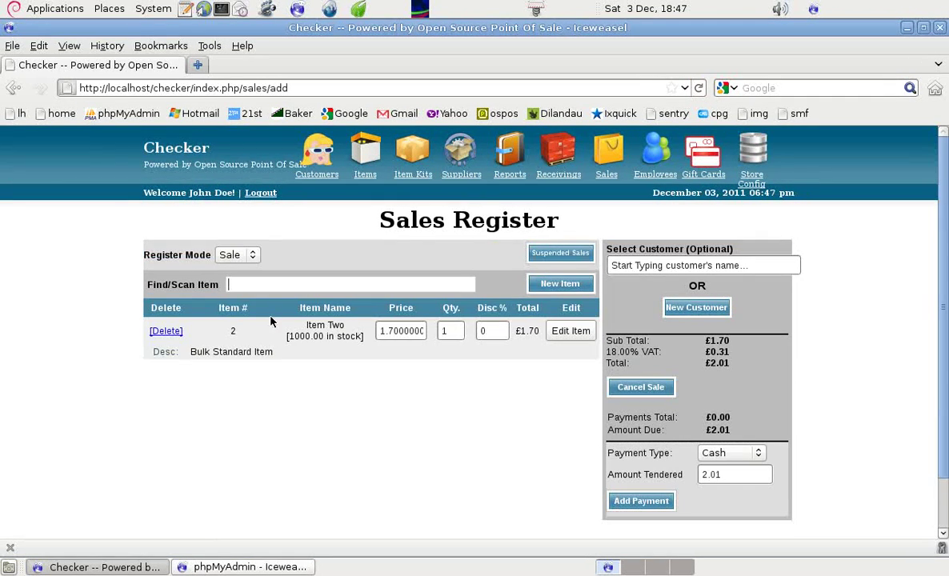
# Price Item Two at 1.695 on the sale so the total due is £2.00
pyautogui.click(404, 330)
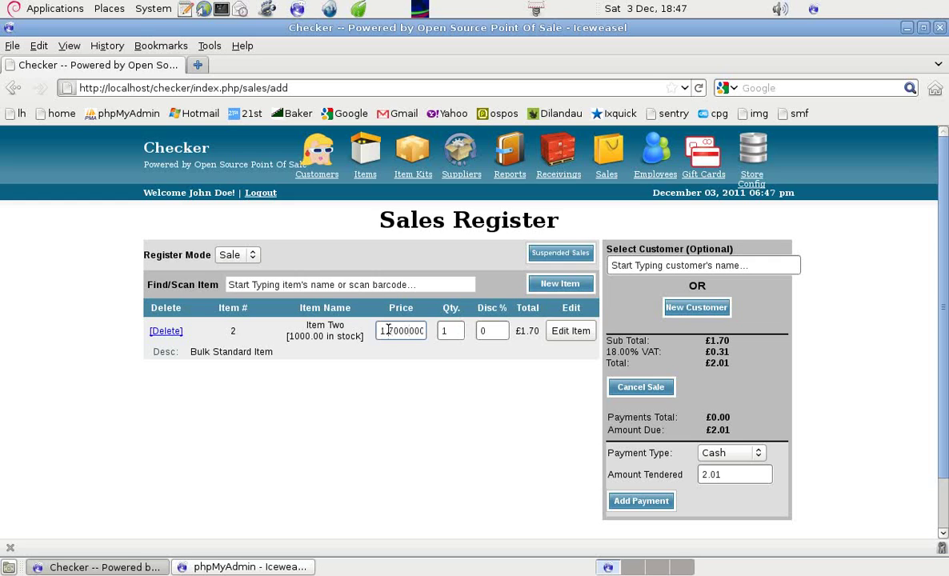
pyautogui.moveTo(388, 330); pyautogui.dragTo(436, 333)
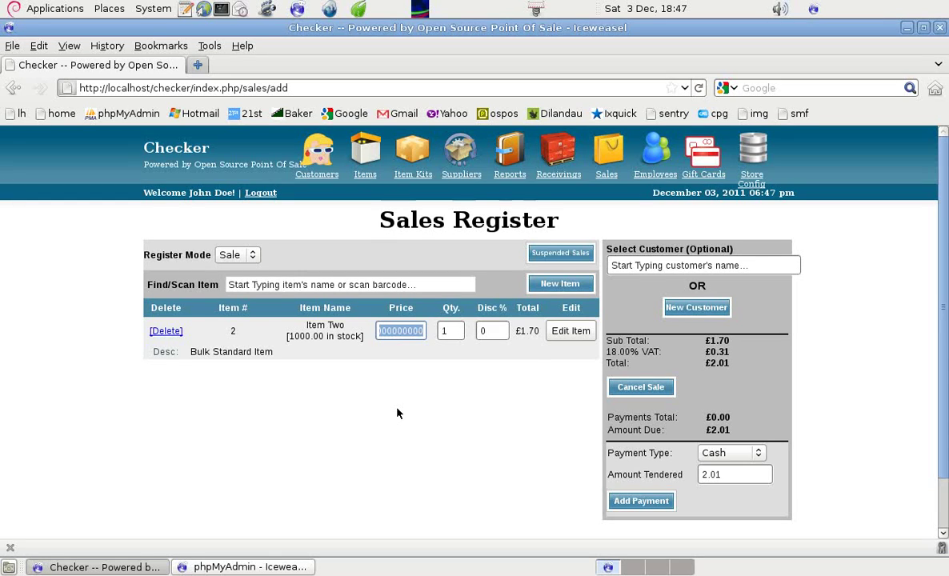
pyautogui.write('1.1.695')
pyautogui.press('Return')
pyautogui.click(566, 351)
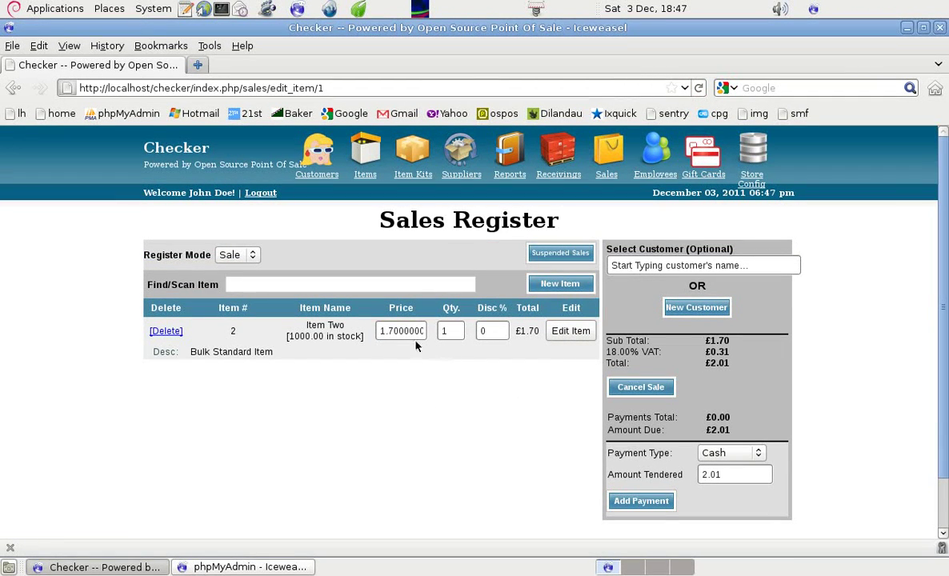
pyautogui.click(411, 339)
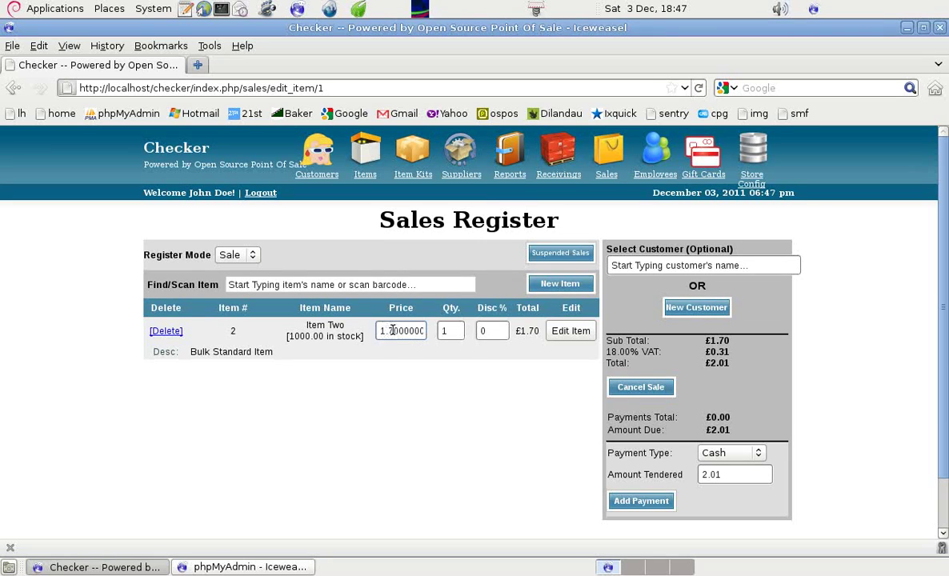
pyautogui.moveTo(391, 330); pyautogui.dragTo(439, 332)
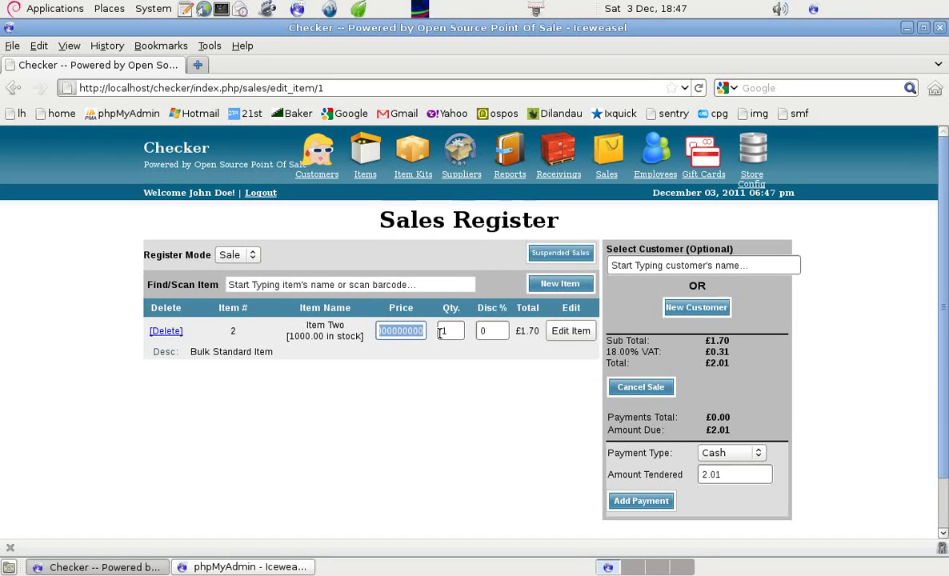
pyautogui.press('BackSpace')
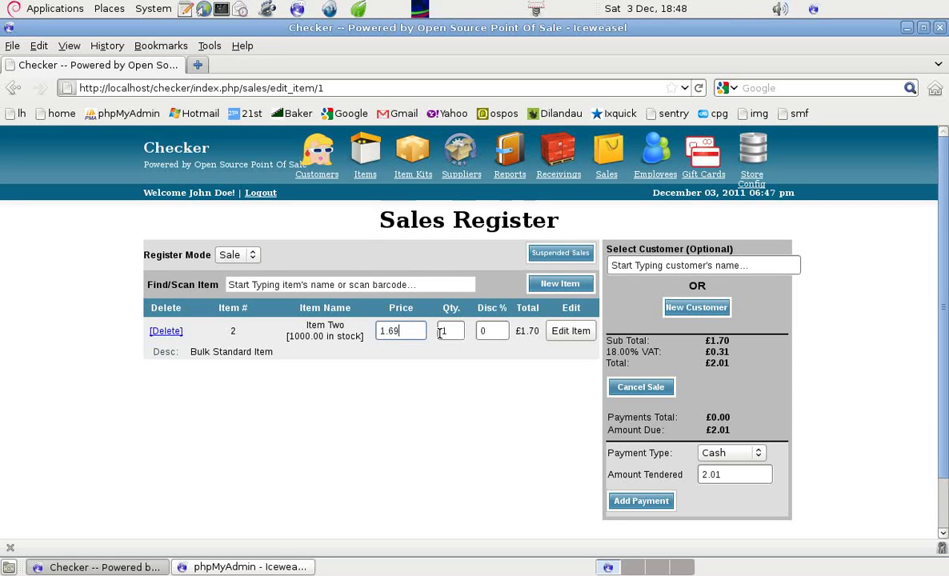
pyautogui.click(567, 334)
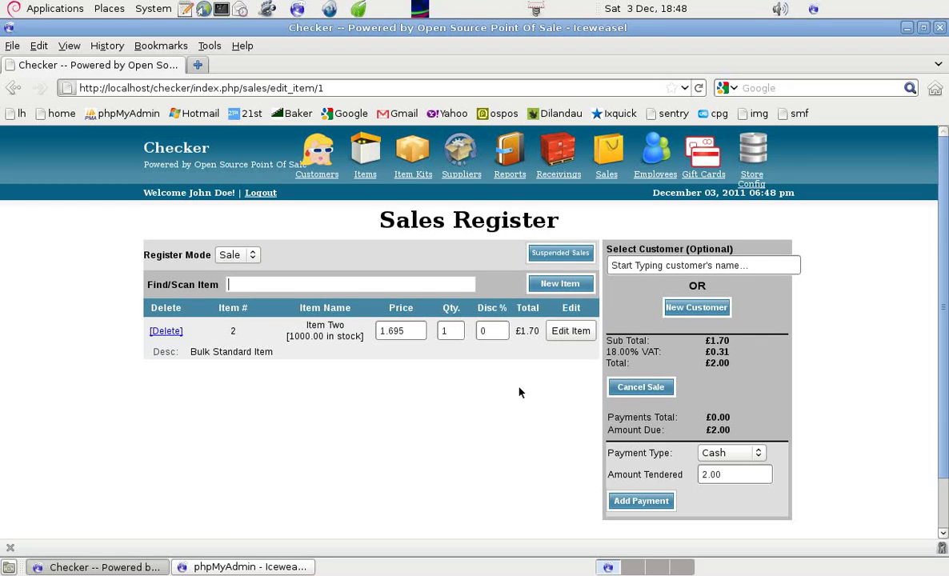
pyautogui.click(740, 430)
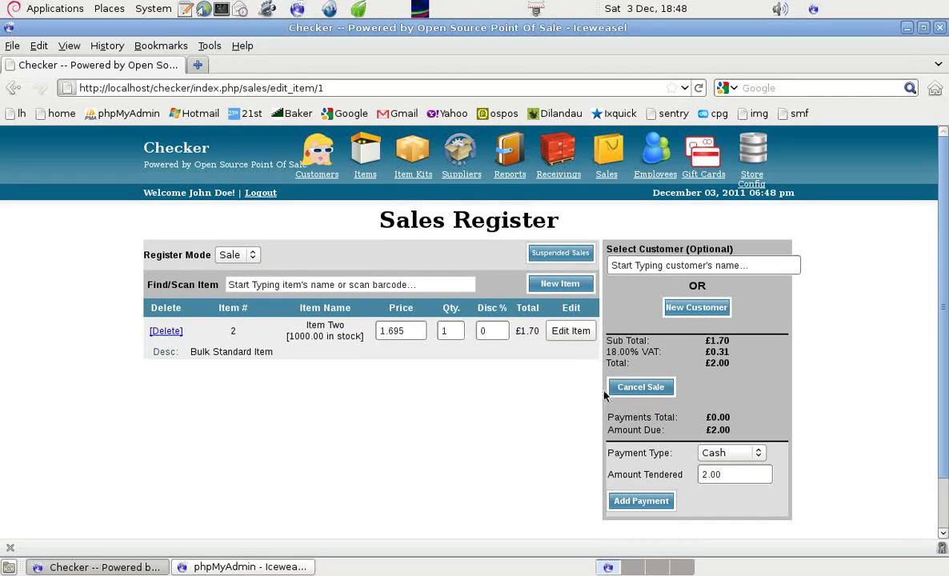
# Minimise Checker, close the phpMyAdmin browser window, and open tax-18pc.ods from the desktop
pyautogui.click(908, 30)
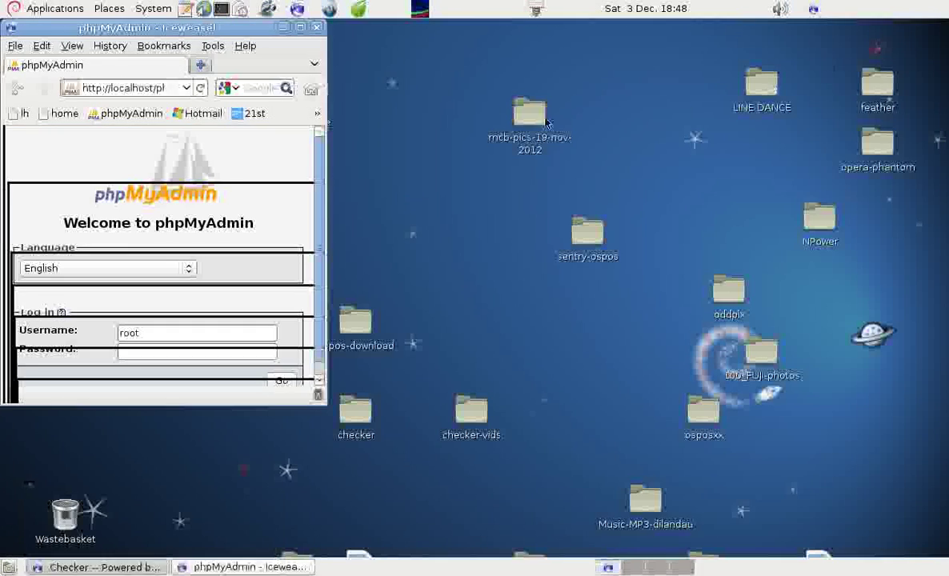
pyautogui.click(296, 27)
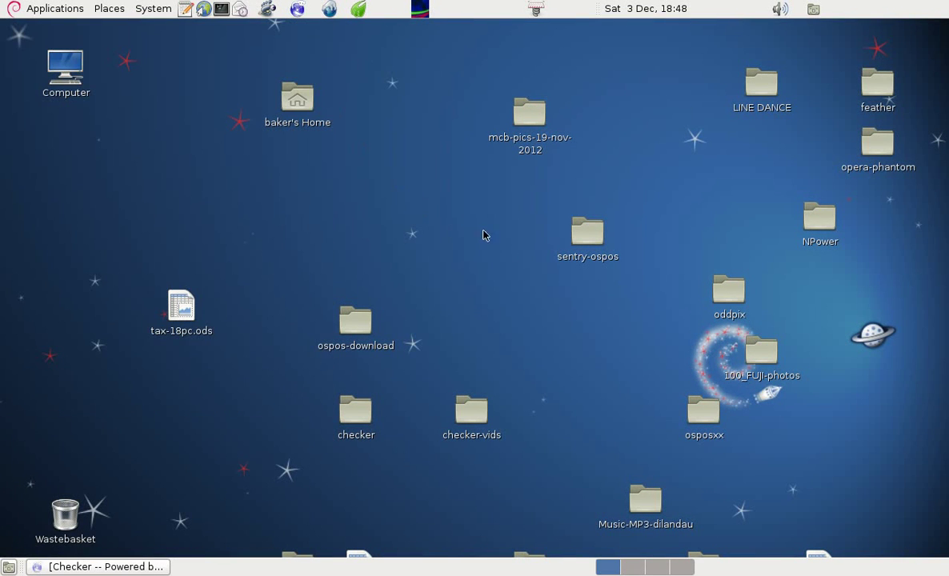
pyautogui.doubleClick(183, 308)
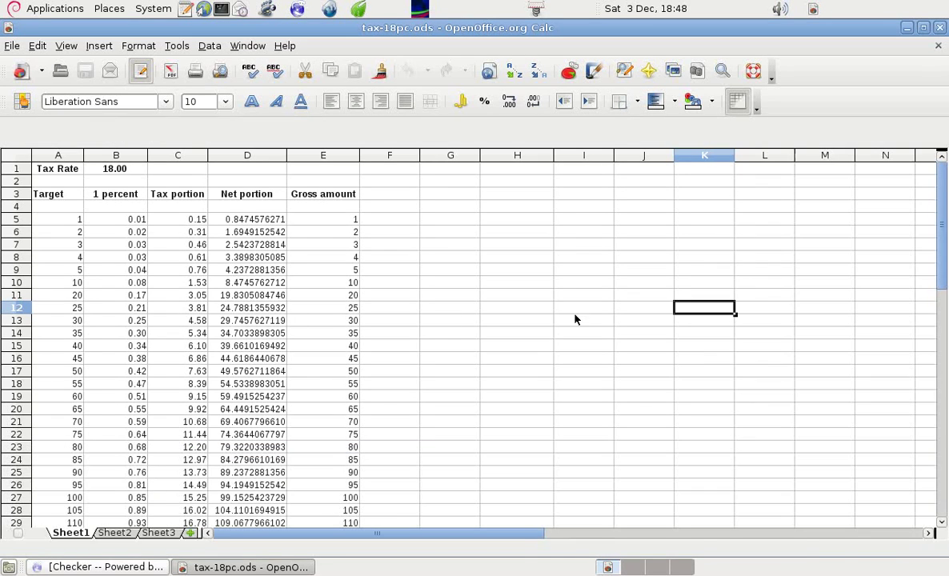
pyautogui.click(50, 170)
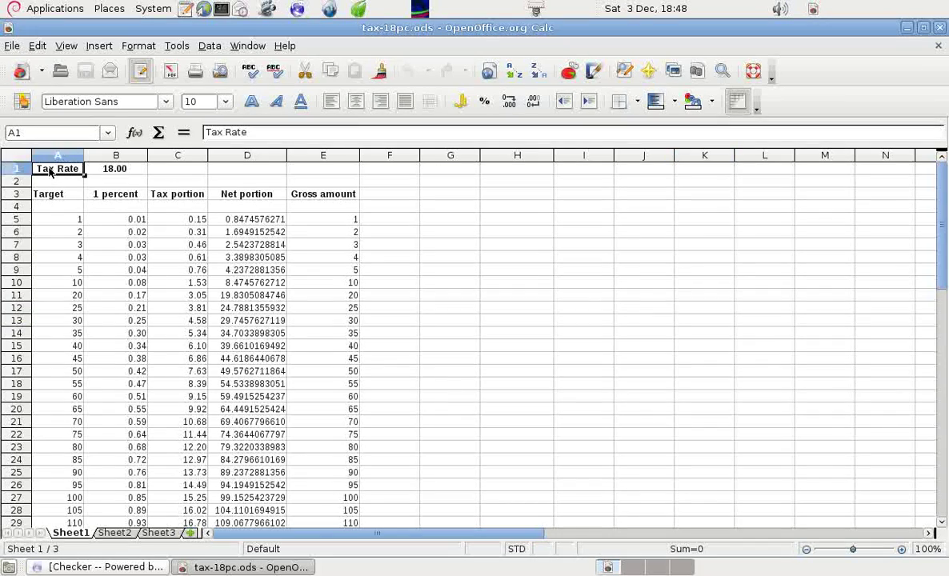
pyautogui.click(110, 167)
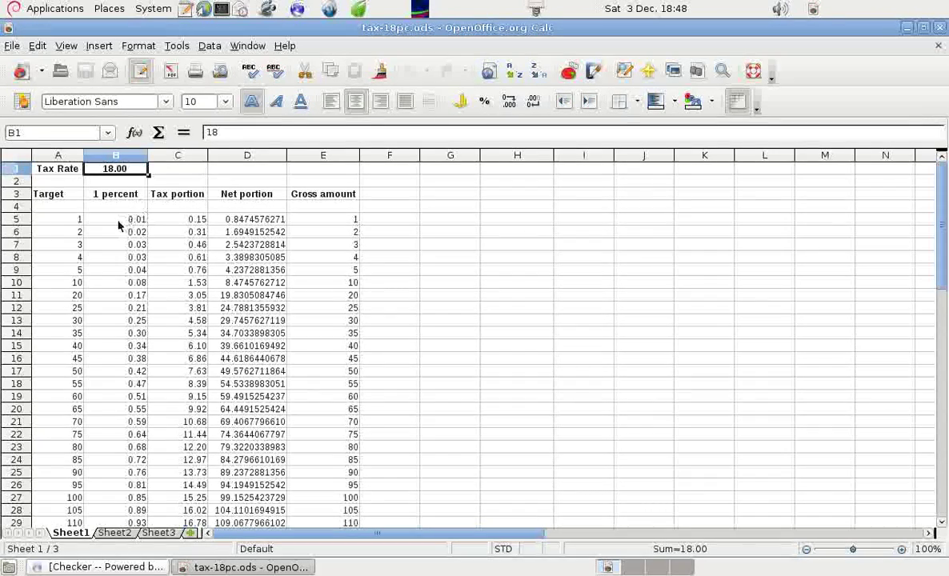
pyautogui.click(71, 219)
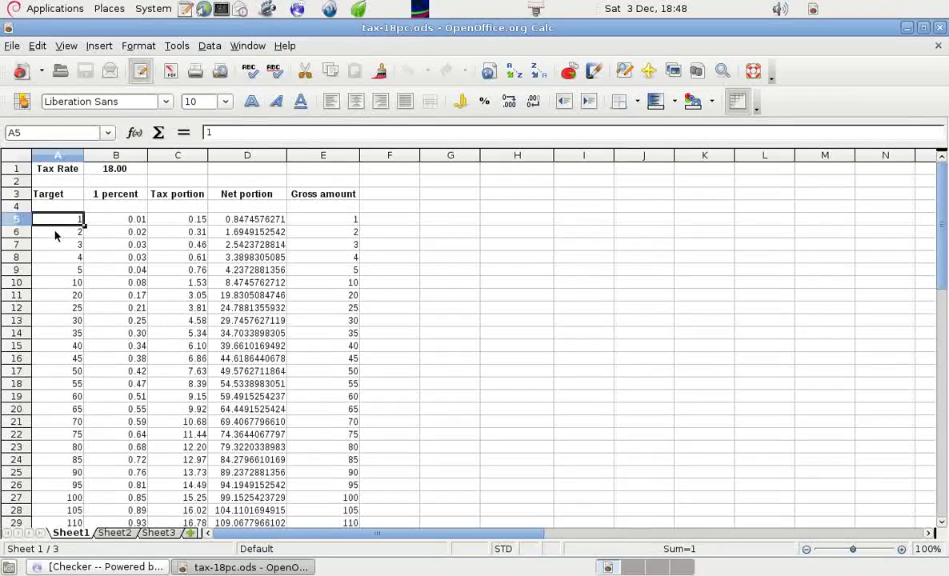
pyautogui.press('Down')
pyautogui.press('Down')
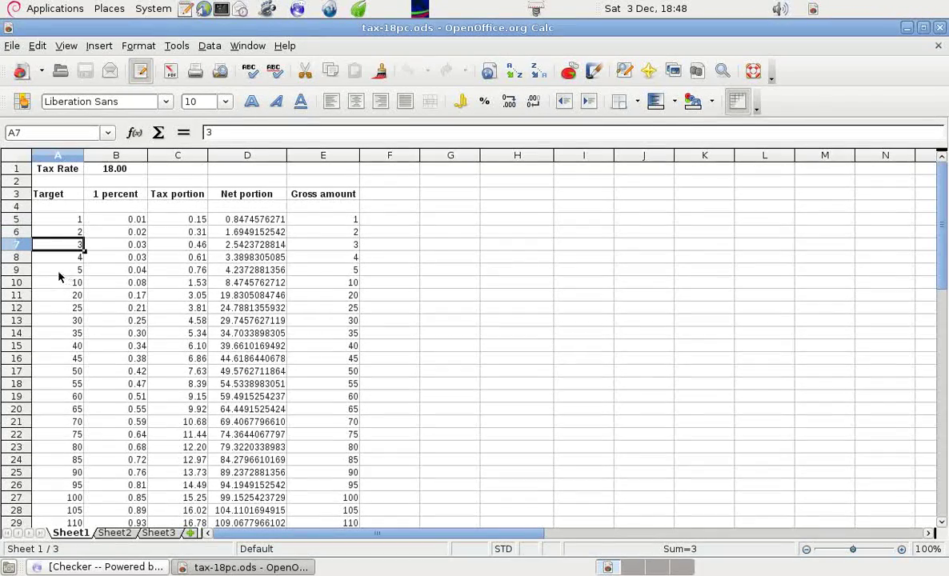
pyautogui.click(510, 270)
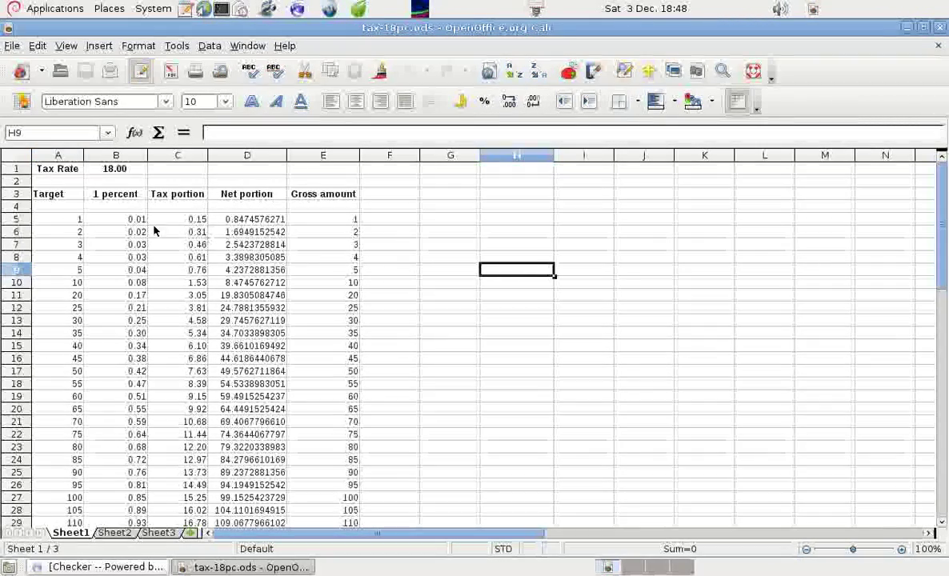
pyautogui.click(80, 218)
pyautogui.click(136, 219)
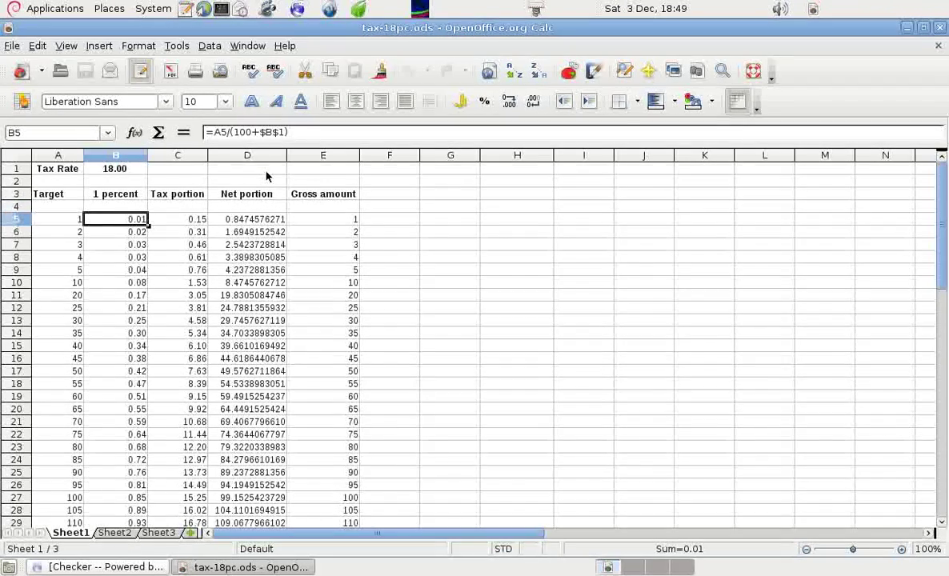
pyautogui.click(199, 222)
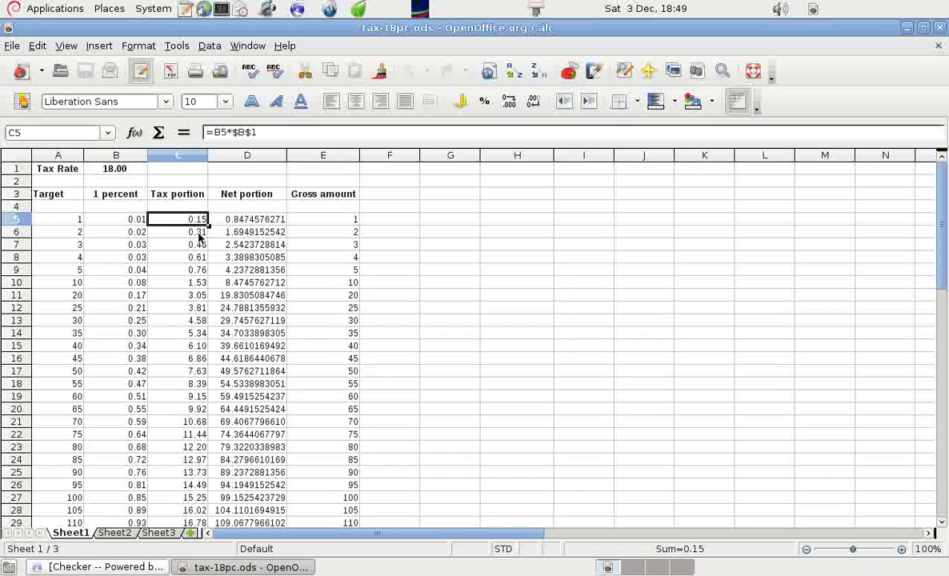
pyautogui.click(259, 224)
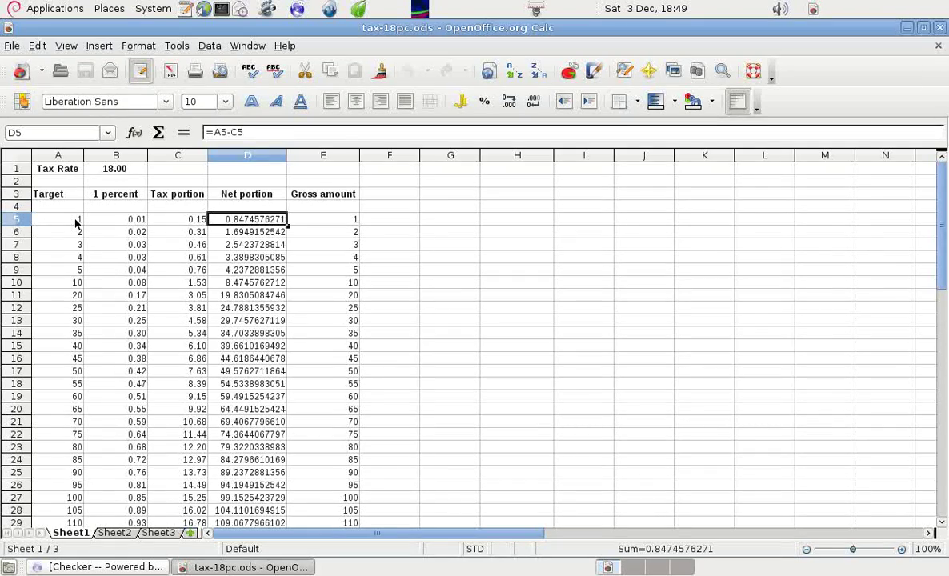
pyautogui.press('Right')
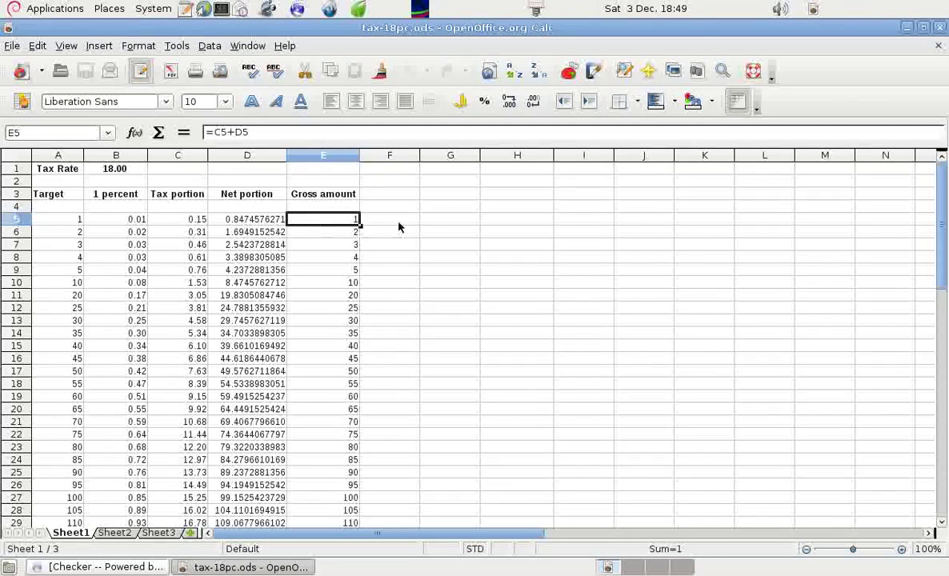
pyautogui.click(79, 224)
pyautogui.click(349, 225)
pyautogui.click(65, 232)
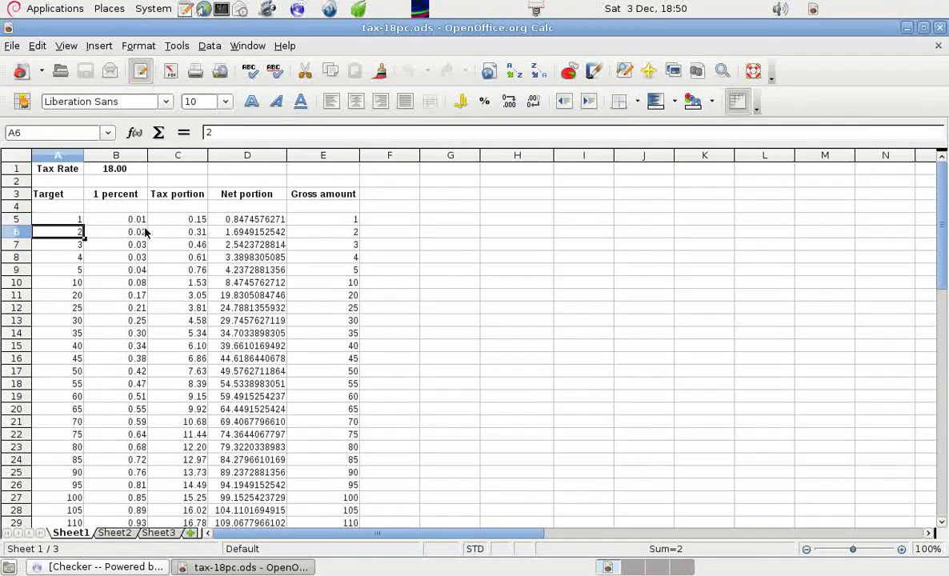
pyautogui.click(120, 171)
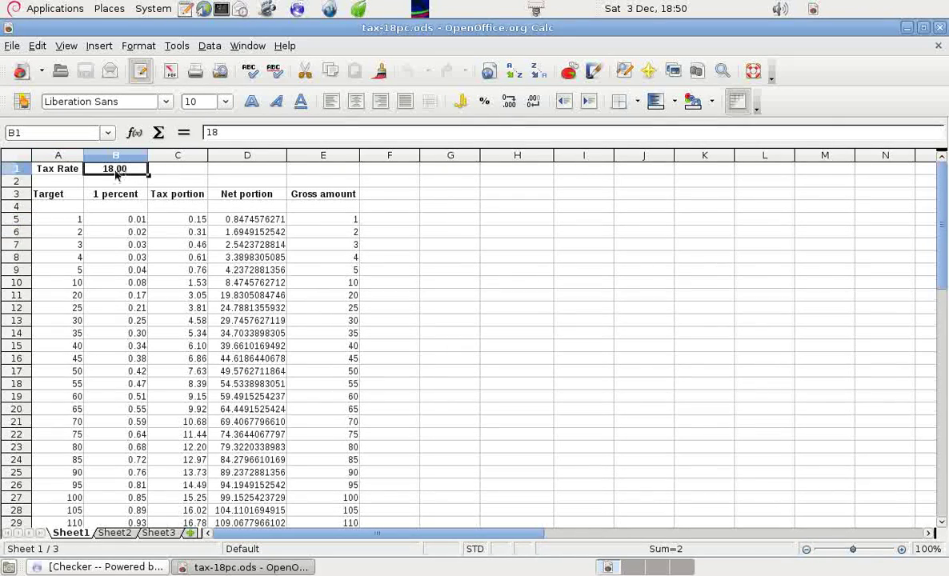
pyautogui.click(139, 234)
pyautogui.click(197, 233)
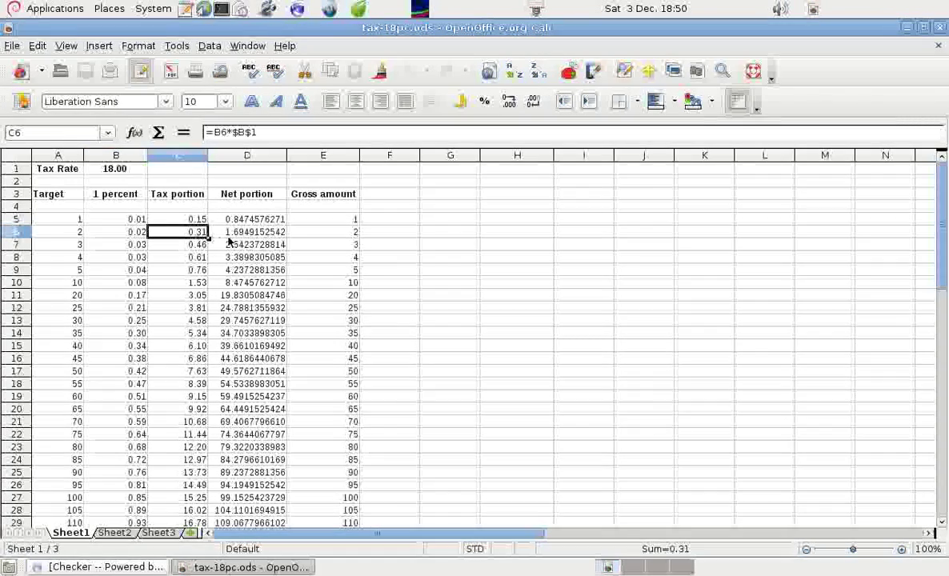
pyautogui.click(240, 234)
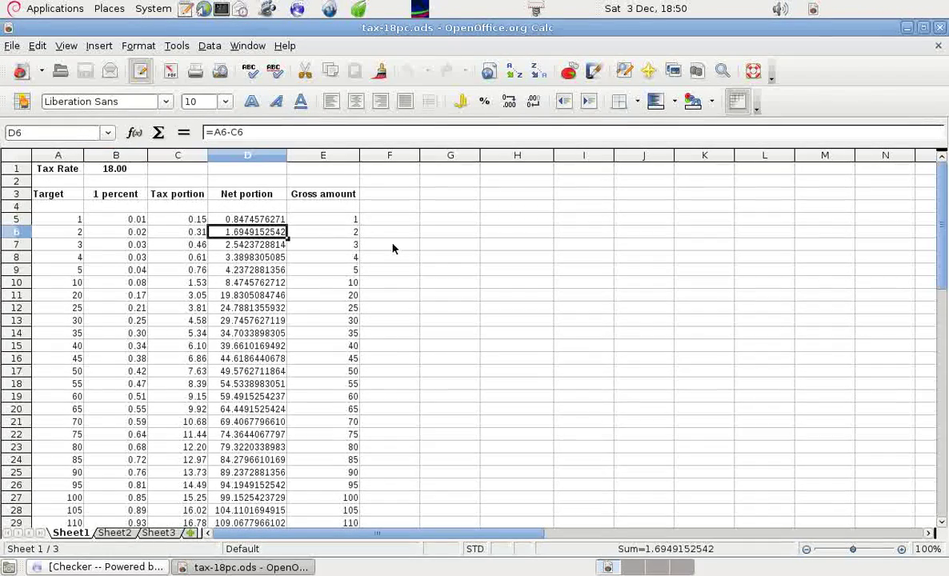
pyautogui.click(354, 235)
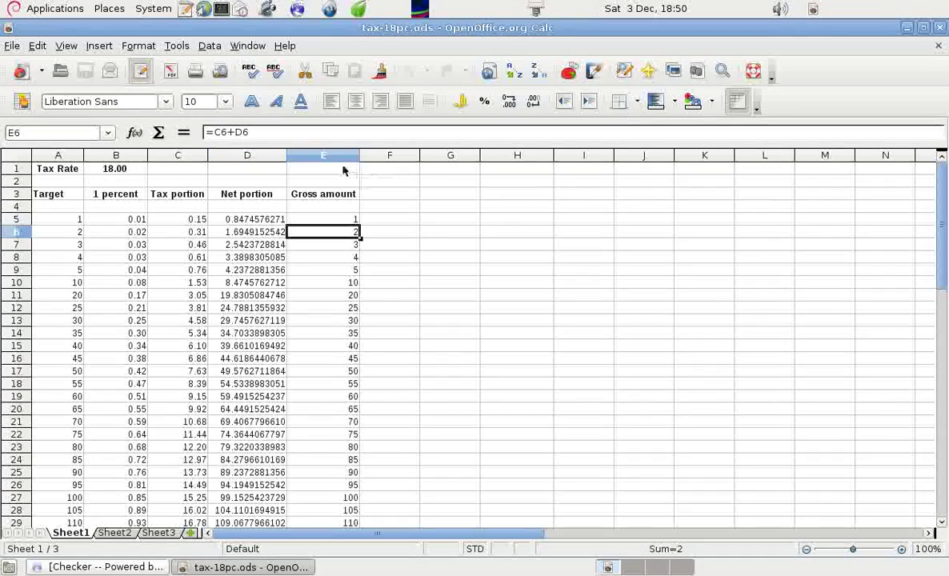
# Format cell E6 with 10 decimal places so the gross amount reads 2.0000000000
pyautogui.rightClick(346, 234)
pyautogui.click(373, 260)
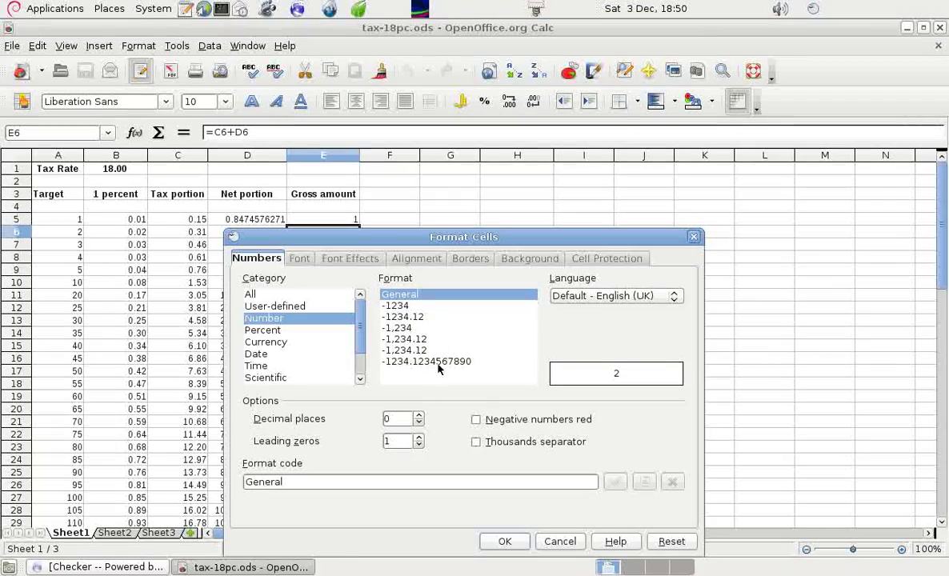
pyautogui.click(419, 415)
pyautogui.click(418, 416)
pyautogui.click(418, 415)
pyautogui.click(418, 415)
pyautogui.click(419, 415)
pyautogui.click(418, 416)
pyautogui.click(418, 416)
pyautogui.click(419, 416)
pyautogui.click(419, 416)
pyautogui.click(418, 416)
pyautogui.click(512, 540)
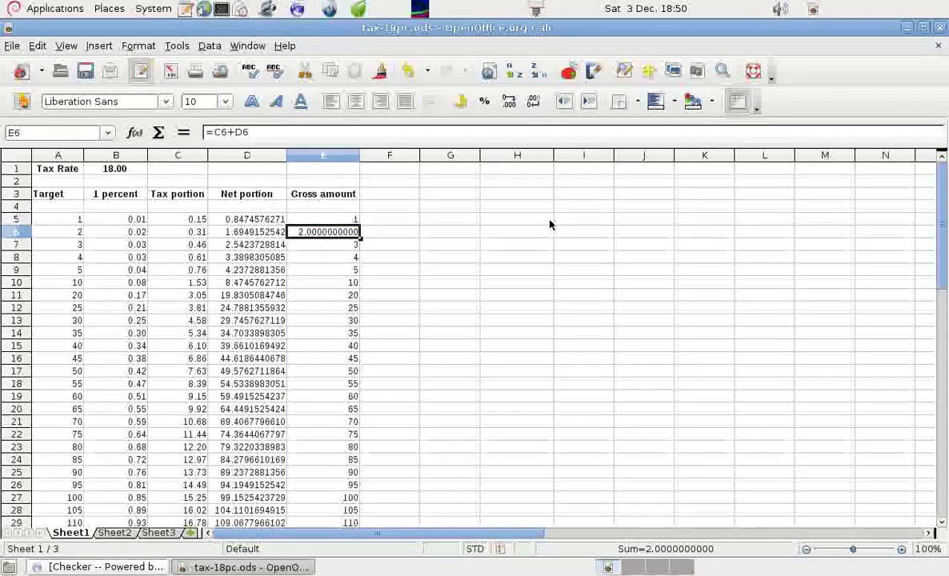
pyautogui.click(604, 217)
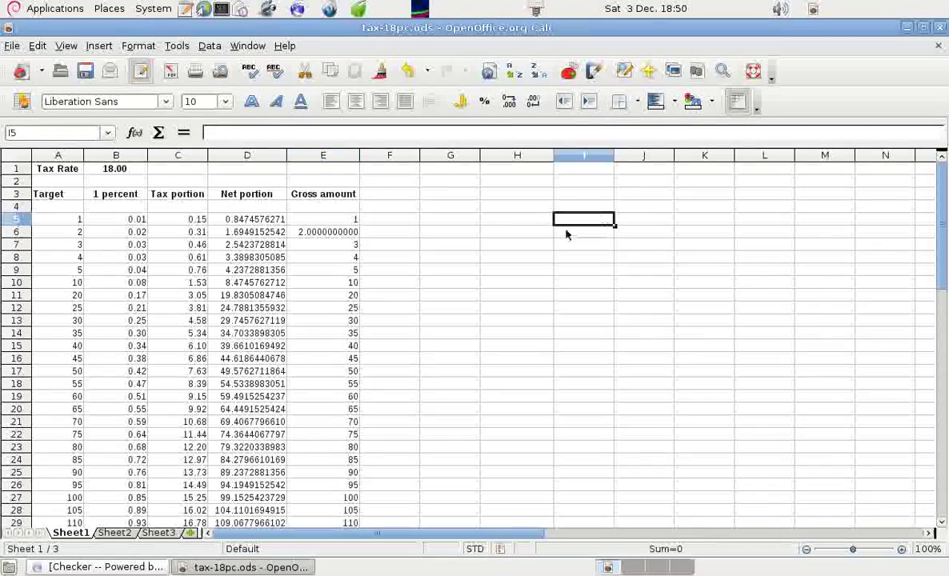
pyautogui.moveTo(940, 195); pyautogui.dragTo(940, 234)
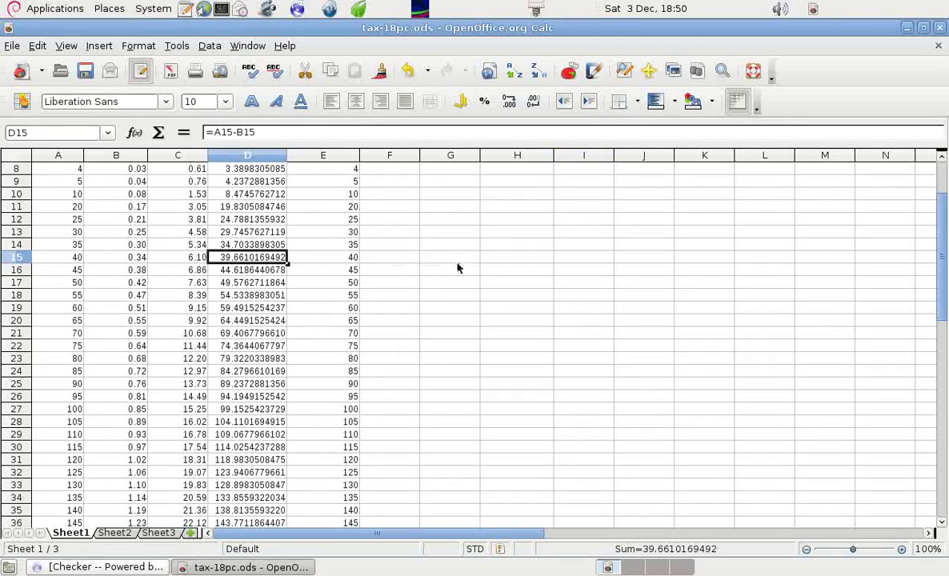
pyautogui.moveTo(941, 256); pyautogui.dragTo(940, 207)
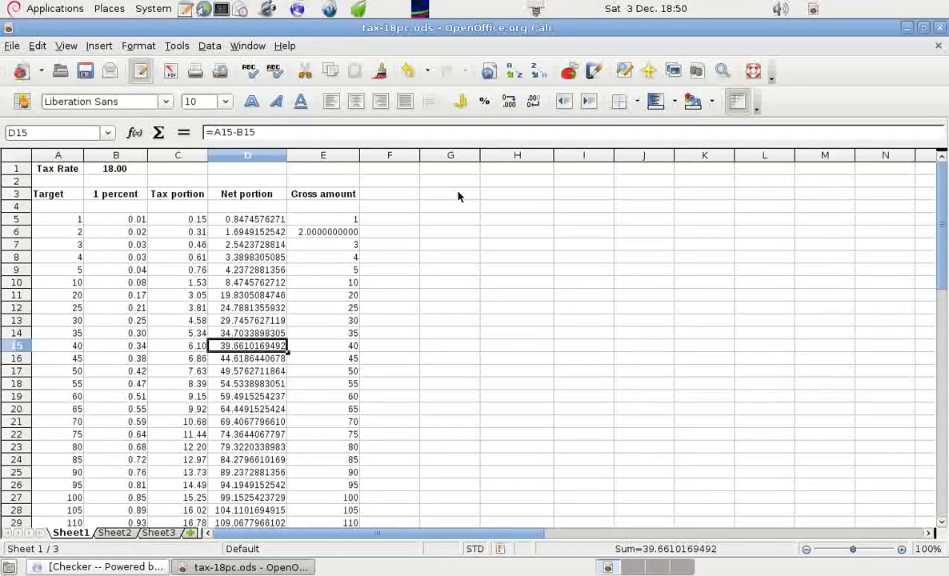
pyautogui.click(242, 217)
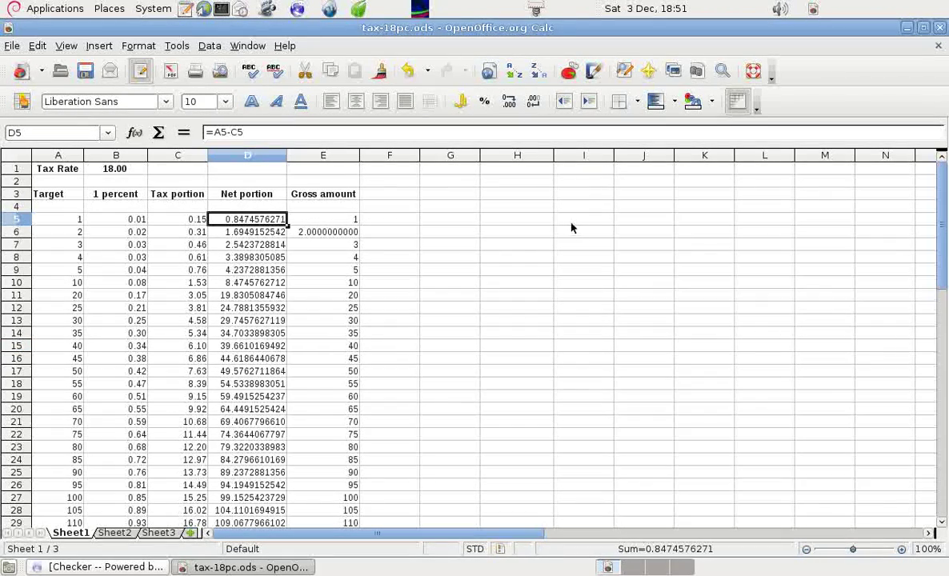
pyautogui.click(512, 243)
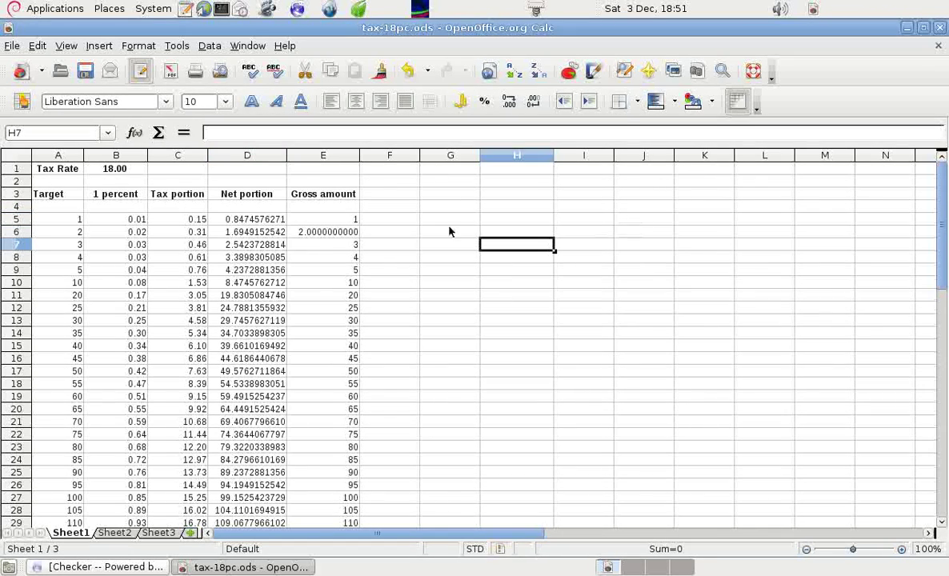
pyautogui.click(69, 219)
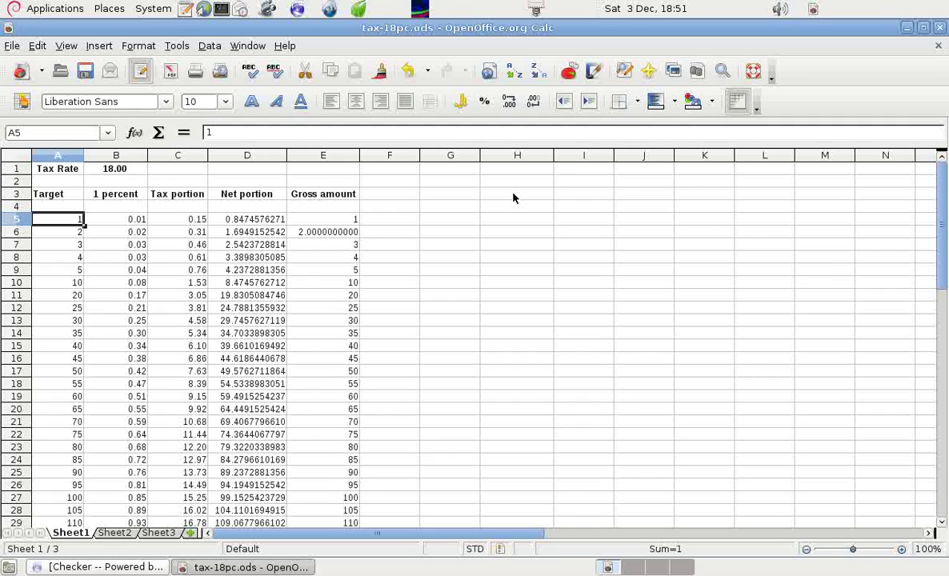
# Enter 57 as the first target in A5 and check the recalculated net and tax
pyautogui.write('57')
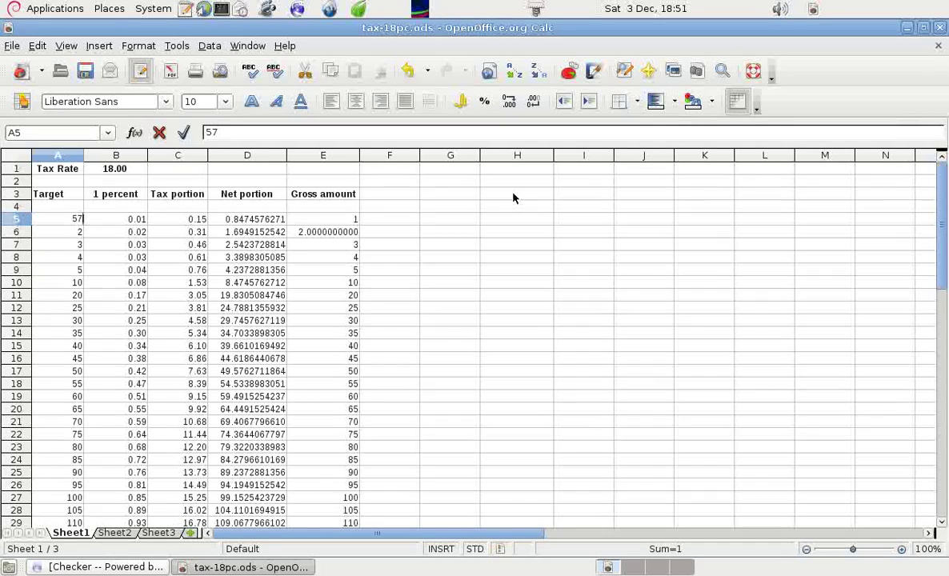
pyautogui.press('Return')
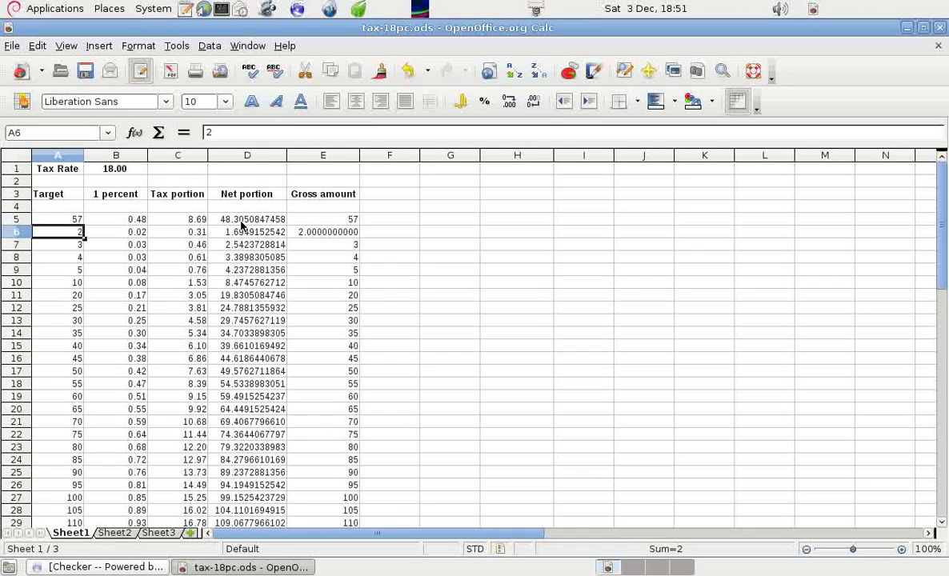
pyautogui.click(242, 220)
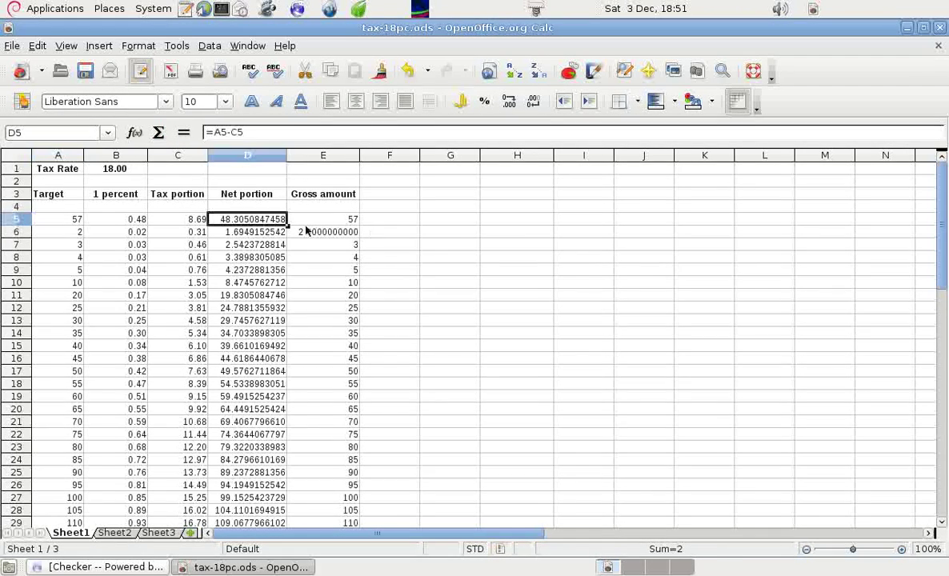
pyautogui.click(184, 222)
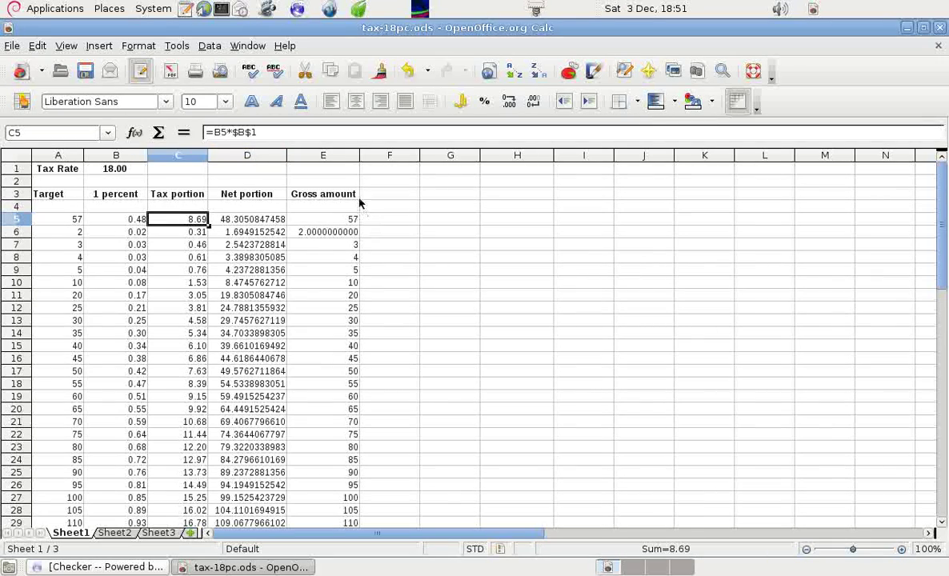
# Format cell E5 with 10 decimal places so the gross reads 57.0000000000
pyautogui.click(353, 221)
pyautogui.rightClick(355, 220)
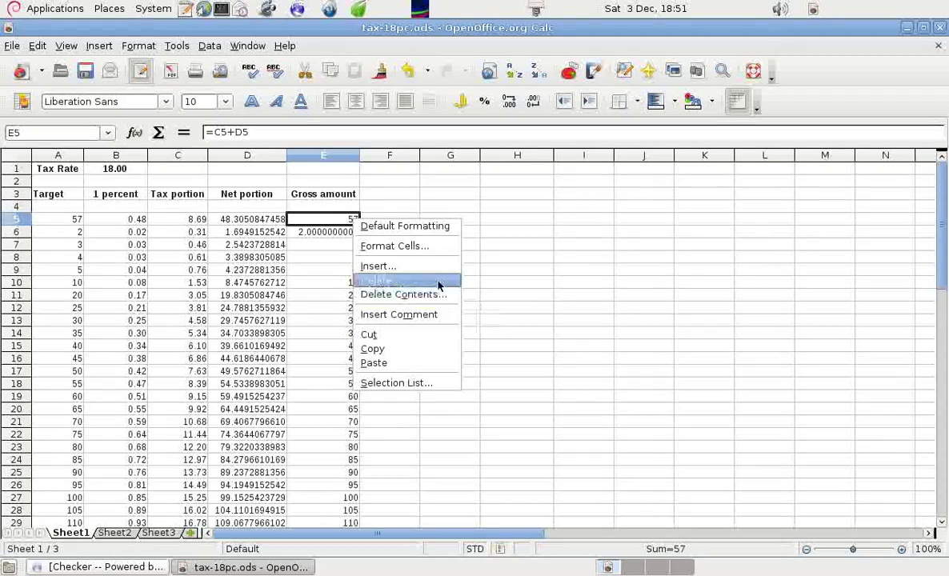
pyautogui.click(404, 248)
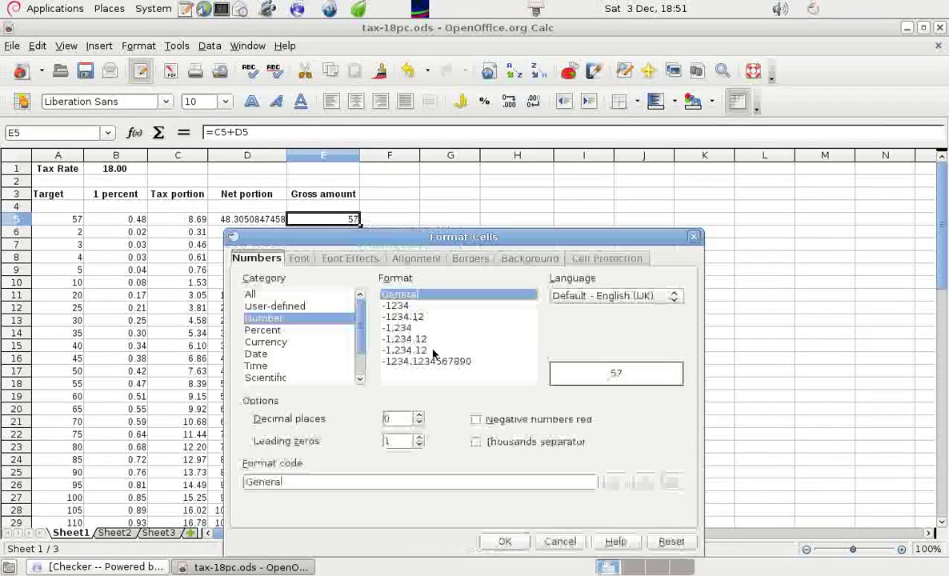
pyautogui.click(419, 415)
pyautogui.click(419, 415)
pyautogui.click(419, 414)
pyautogui.click(419, 414)
pyautogui.click(418, 415)
pyautogui.click(419, 414)
pyautogui.click(418, 415)
pyautogui.click(418, 415)
pyautogui.click(418, 415)
pyautogui.click(419, 414)
pyautogui.click(504, 541)
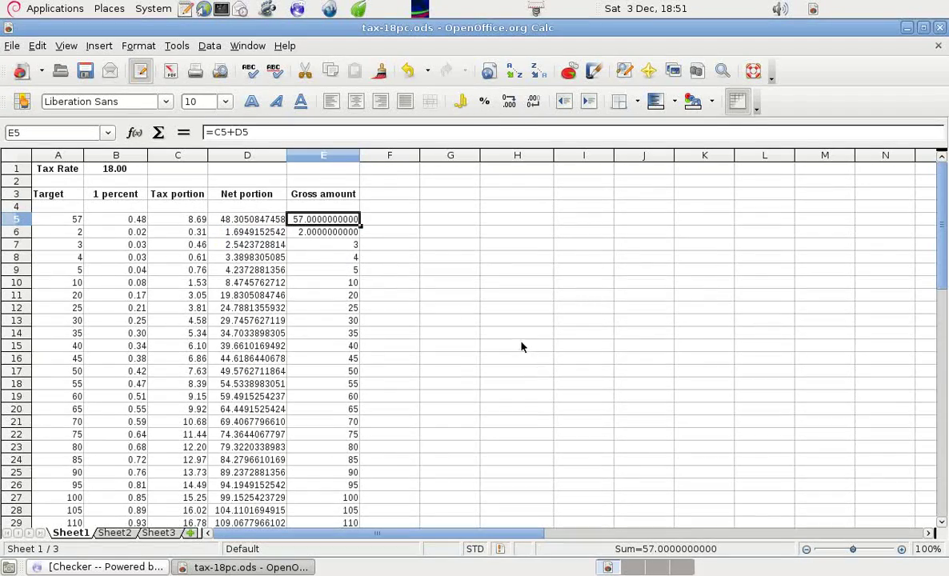
# Check the row 5 net-portion formula, then close tax-18pc.ods, discarding the unsaved changes
pyautogui.click(471, 223)
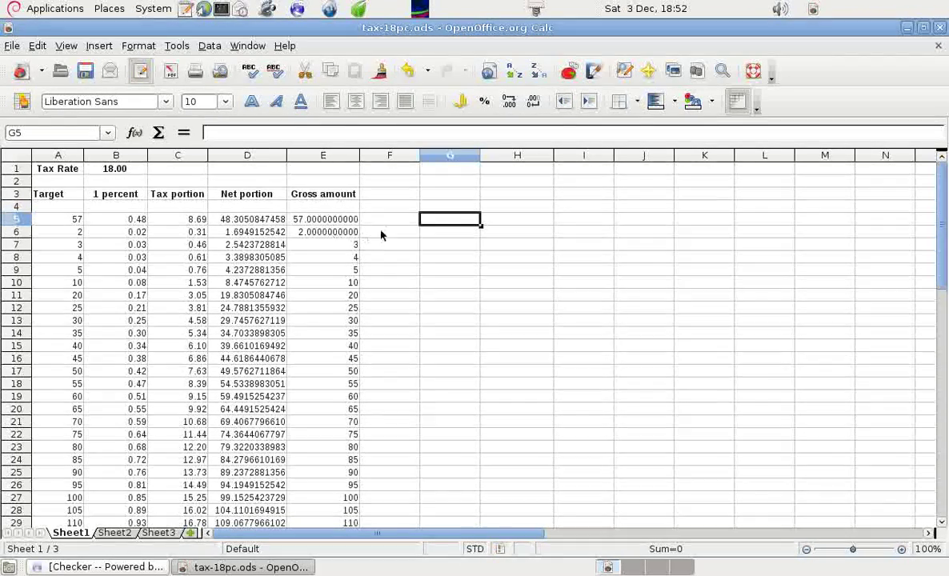
pyautogui.click(265, 222)
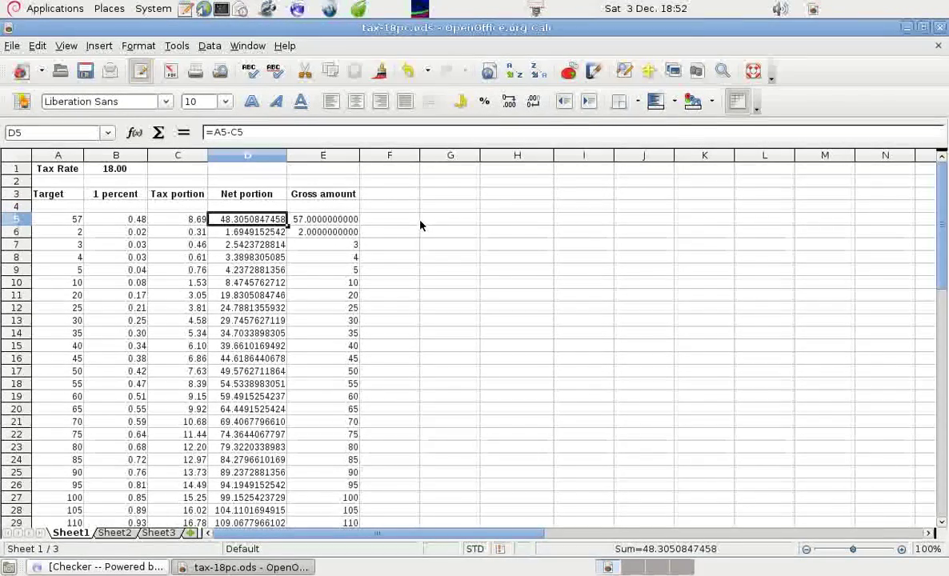
pyautogui.click(940, 28)
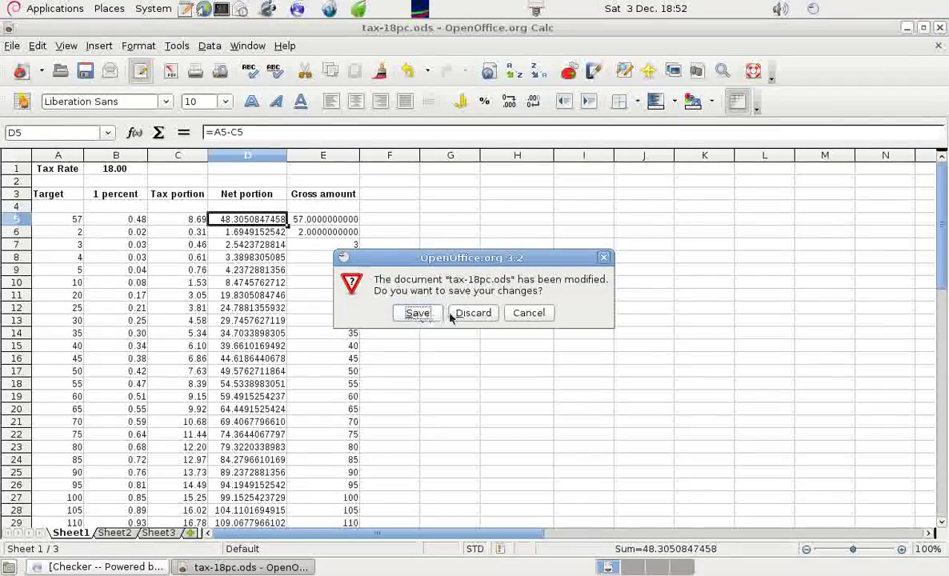
pyautogui.click(469, 317)
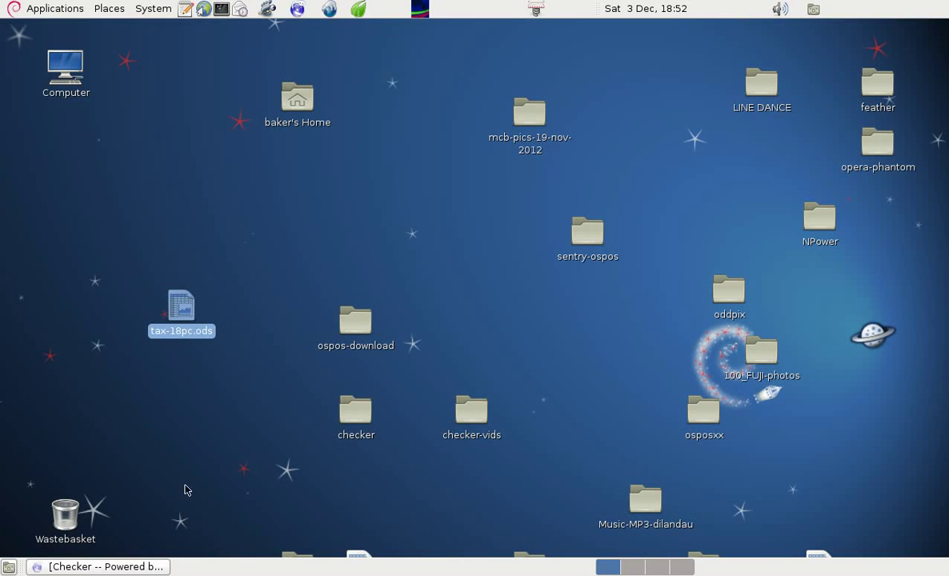
pyautogui.click(130, 566)
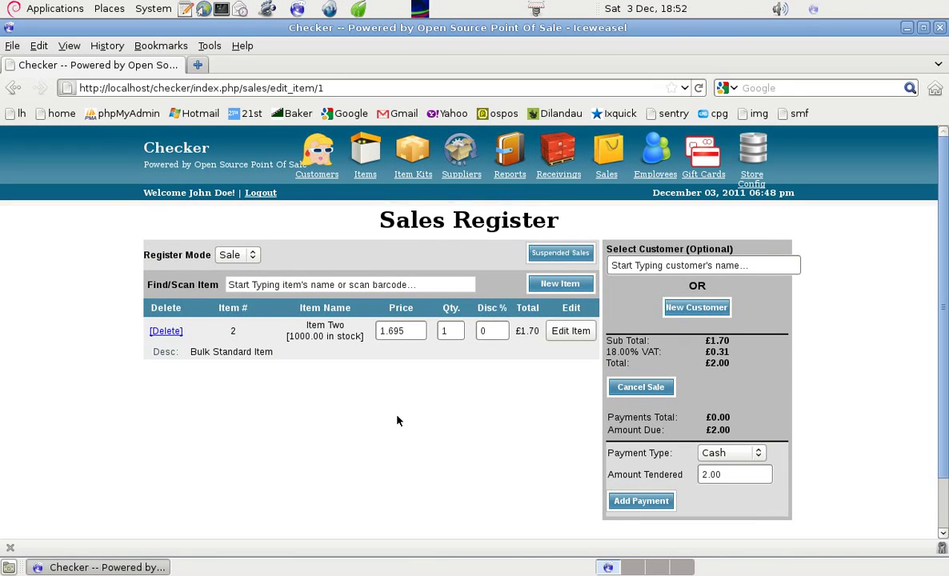